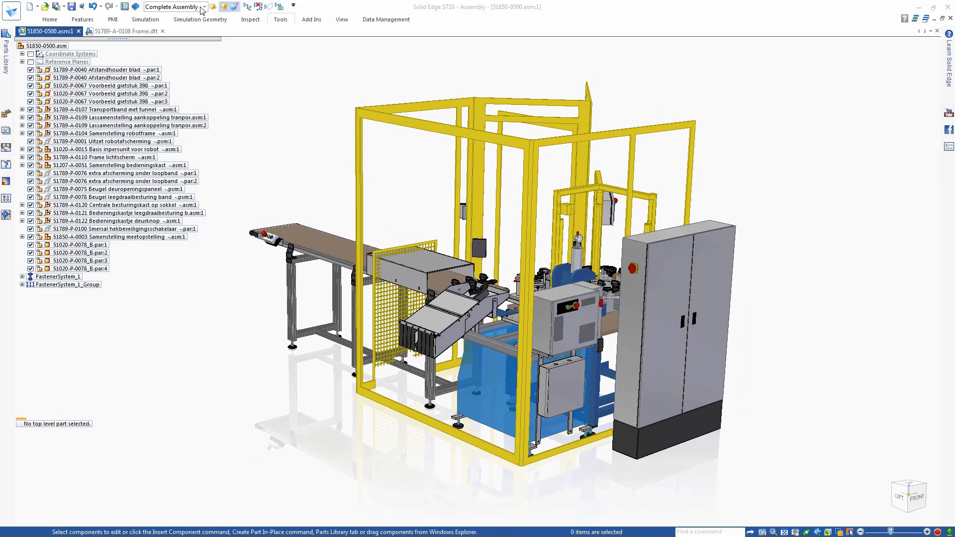
Step: Apply the Frame Support display configuration to show only the frame support parts
{"action": "left_click", "coordinate": [204, 7]}
{"action": "left_click", "coordinate": [183, 37]}
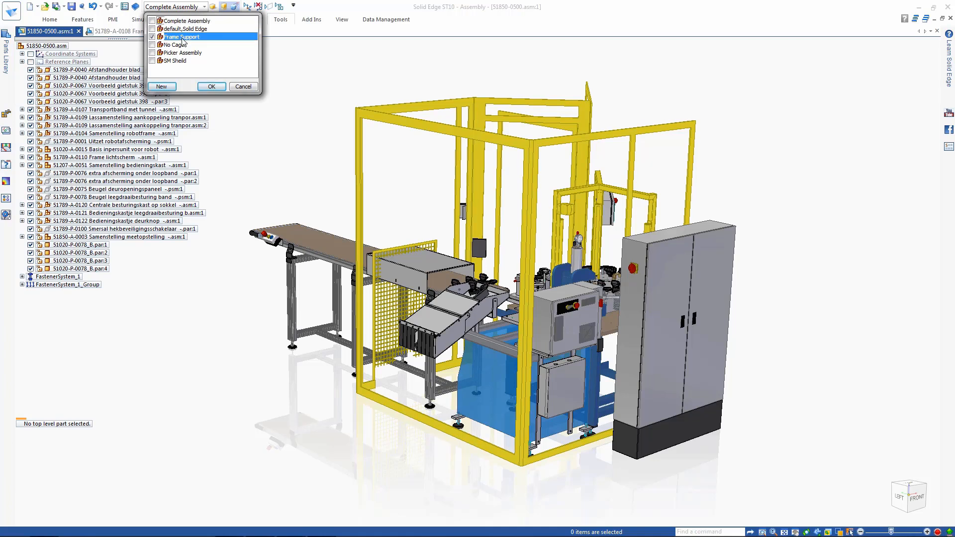
{"action": "left_click", "coordinate": [211, 86]}
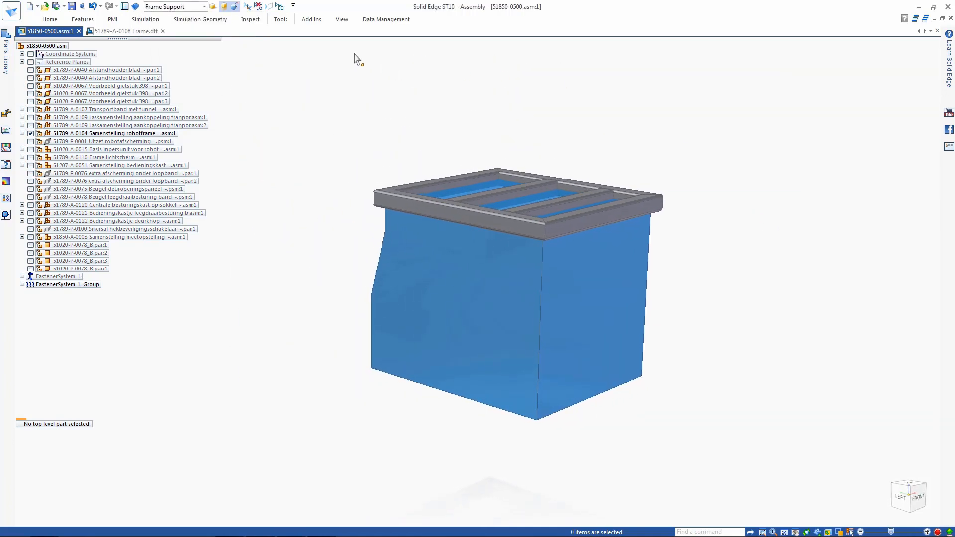
Step: Edit the kokerframe subassembly 51789-A-0108 in place
{"action": "left_click", "coordinate": [481, 190]}
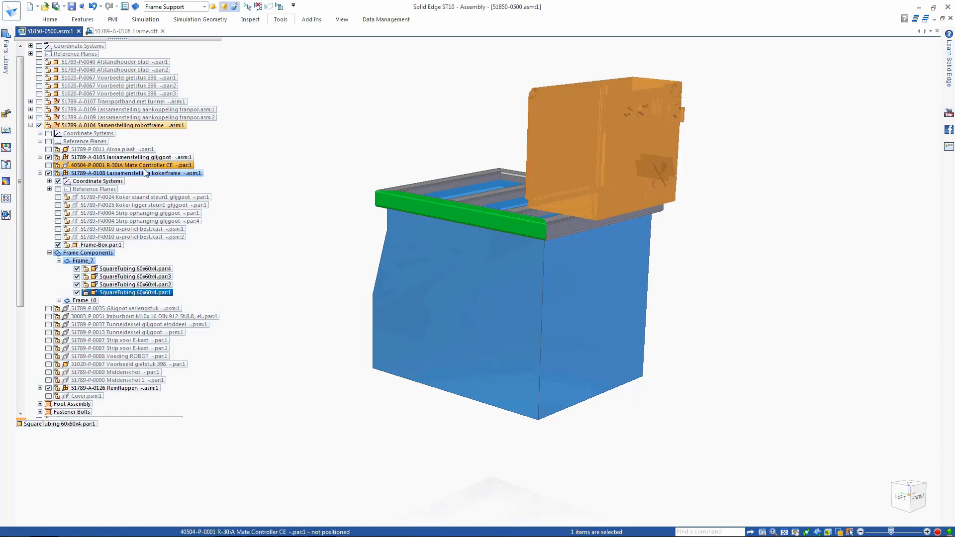
{"action": "left_click", "coordinate": [148, 177]}
{"action": "left_click", "coordinate": [574, 149]}
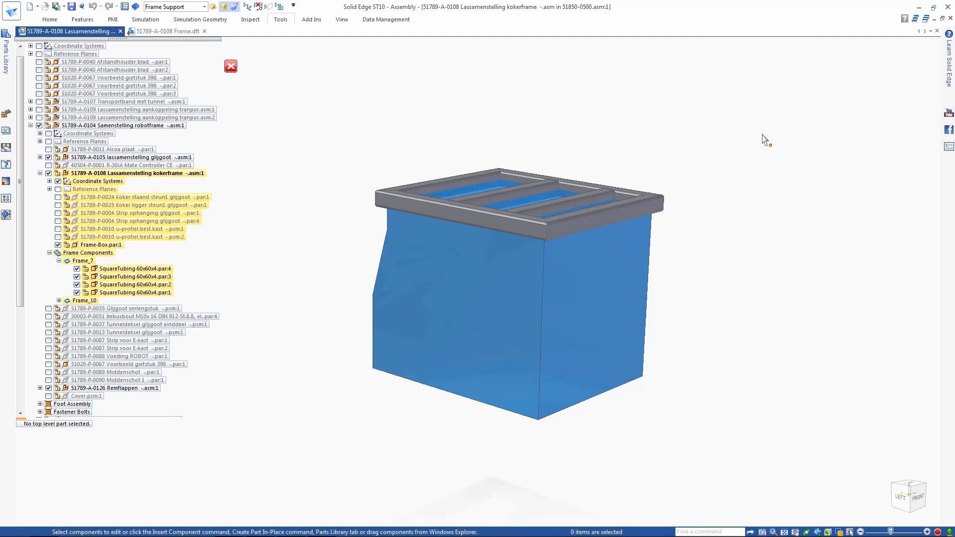
Step: Switch into Frame Design and bring up the frame commands via the radial menu
{"action": "left_click", "coordinate": [280, 19]}
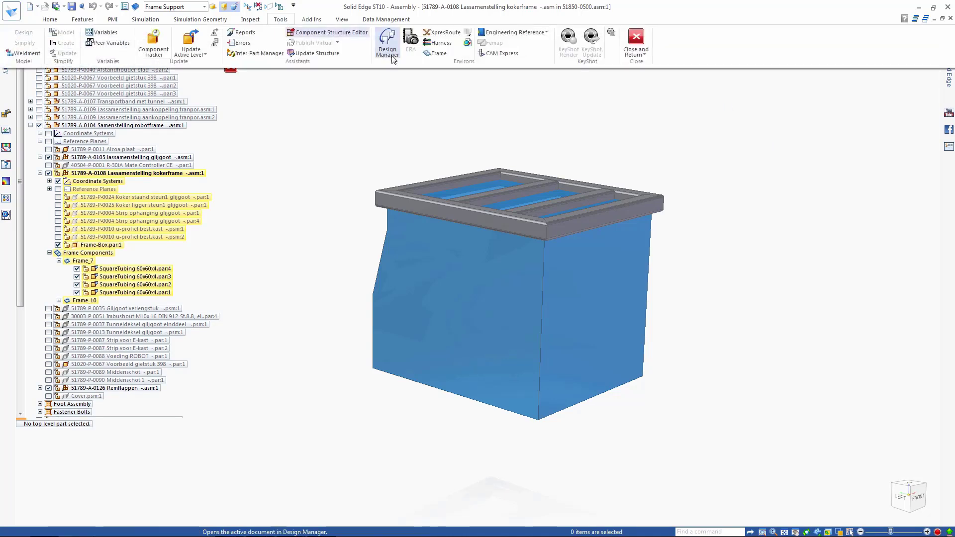
{"action": "left_click", "coordinate": [435, 55]}
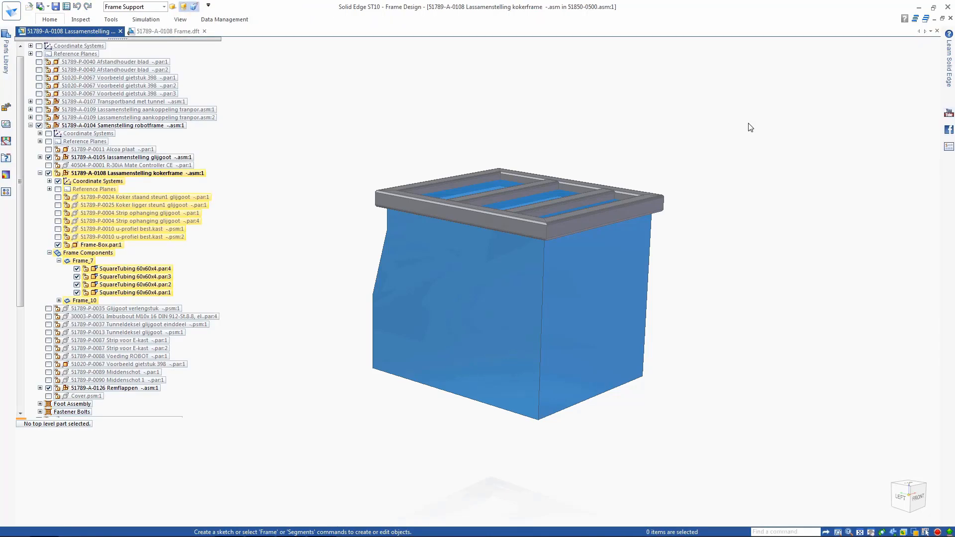
{"action": "right_click", "coordinate": [333, 97]}
Step: Create a SquareTubing 60x60x4 frame along the bottom face of the box
{"action": "left_click", "coordinate": [330, 125]}
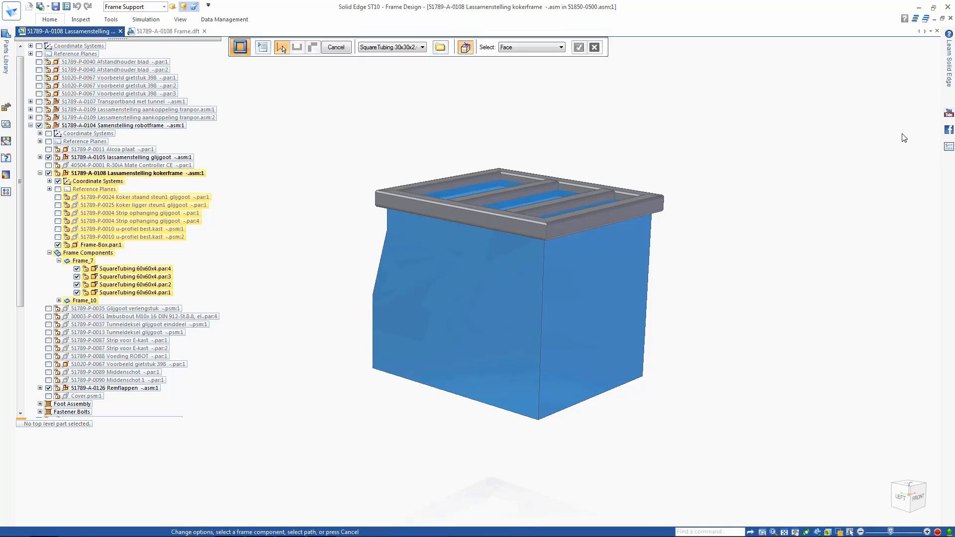
{"action": "left_click", "coordinate": [422, 48]}
{"action": "left_click", "coordinate": [403, 64]}
{"action": "middle_click_drag", "start_coordinate": [769, 177], "coordinate": [651, 346]}
{"action": "scroll", "coordinate": [596, 361], "scroll_direction": "up", "scroll_amount": 4}
{"action": "left_click", "coordinate": [591, 387]}
{"action": "key", "text": "Return"}
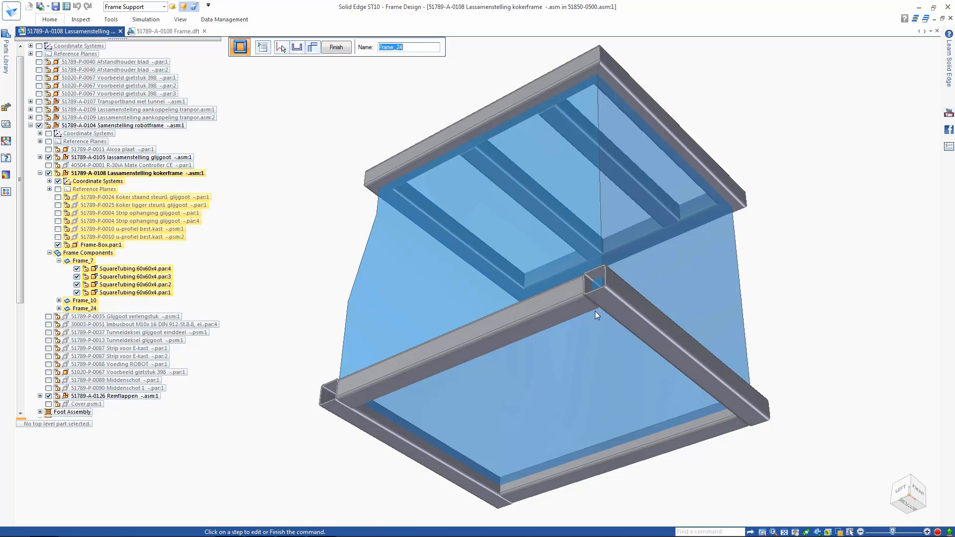
Step: Apply a corner treatment to the new frame in Frame Options
{"action": "left_click", "coordinate": [263, 47]}
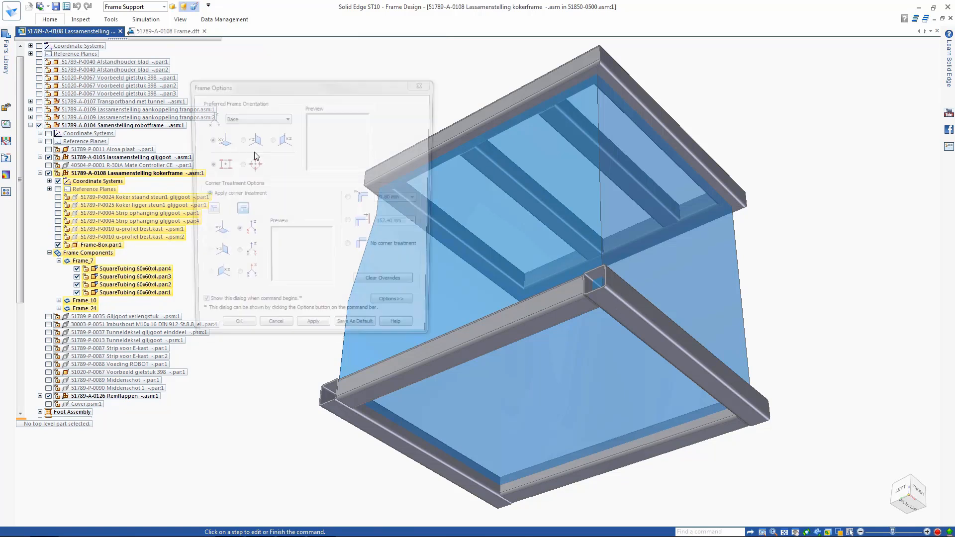
{"action": "left_click", "coordinate": [207, 213]}
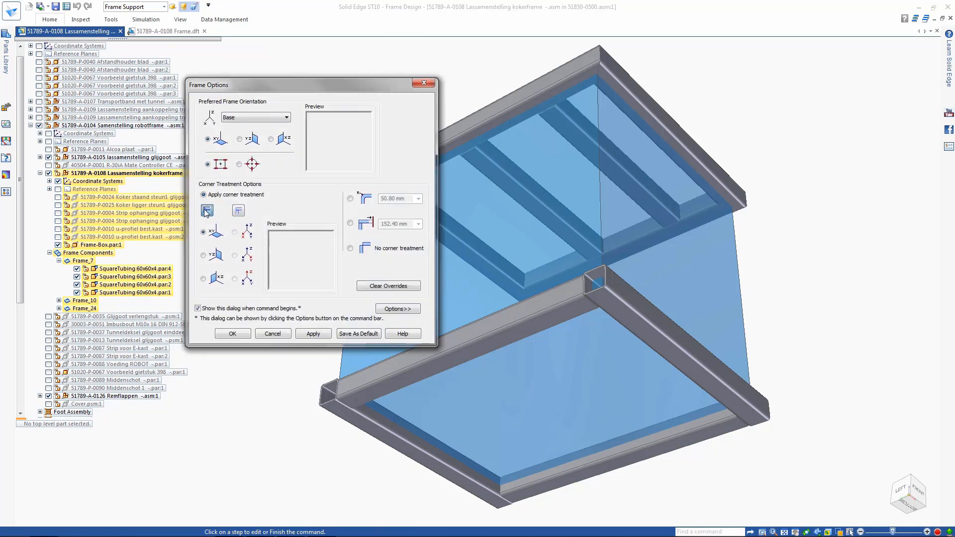
{"action": "left_click", "coordinate": [232, 334]}
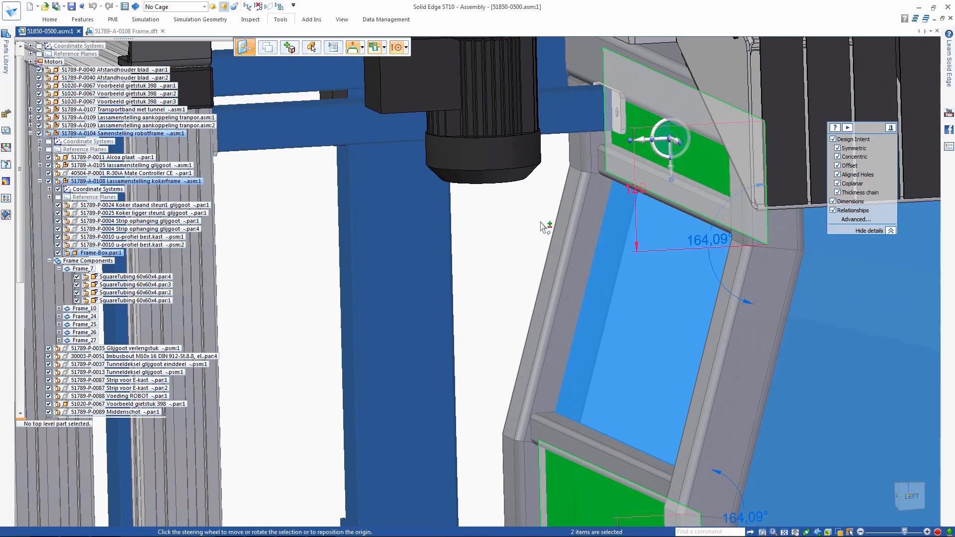
Step: Slide the plate on the angled frame section along the steering-wheel axis to its new position
{"action": "left_click", "coordinate": [653, 142]}
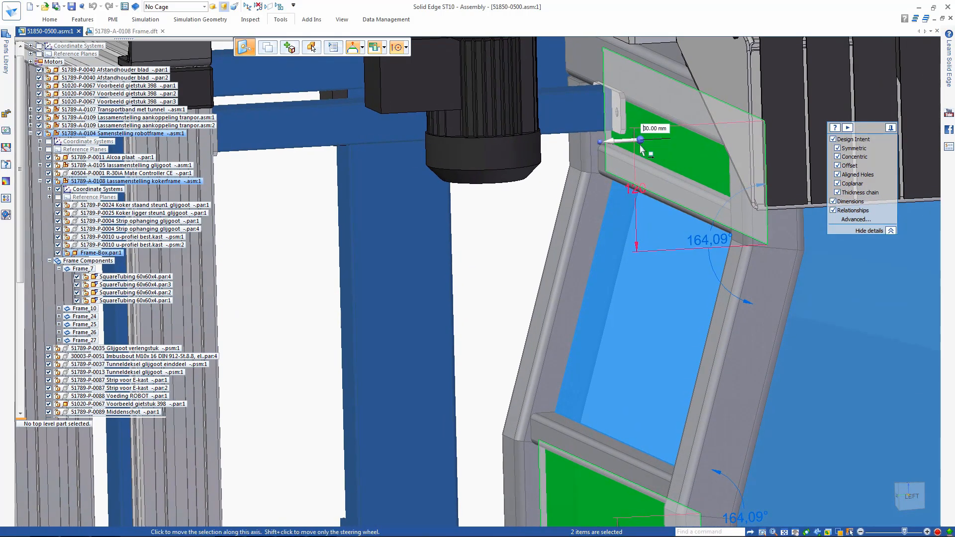
{"action": "key", "text": "Escape"}
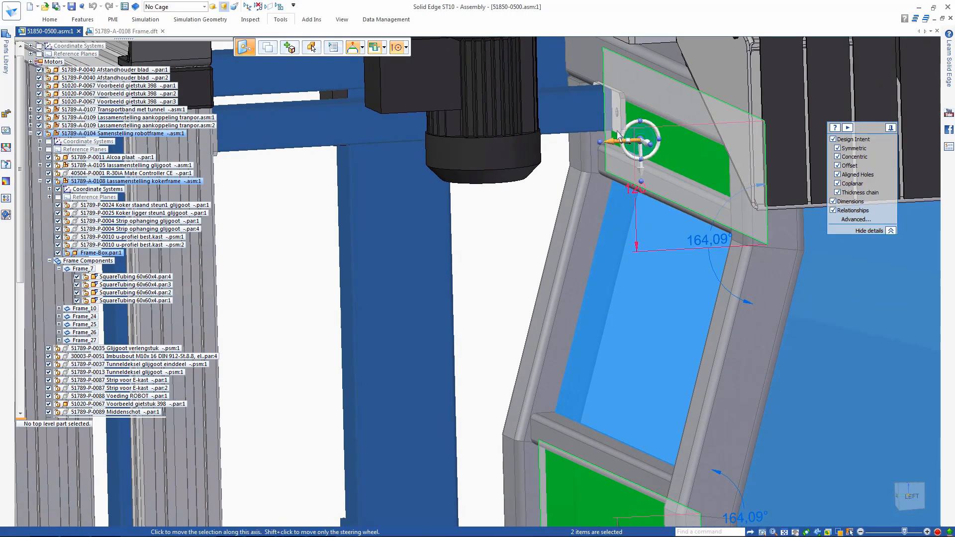
{"action": "scroll", "coordinate": [552, 194], "scroll_direction": "up", "scroll_amount": 3}
{"action": "left_click", "coordinate": [638, 153]}
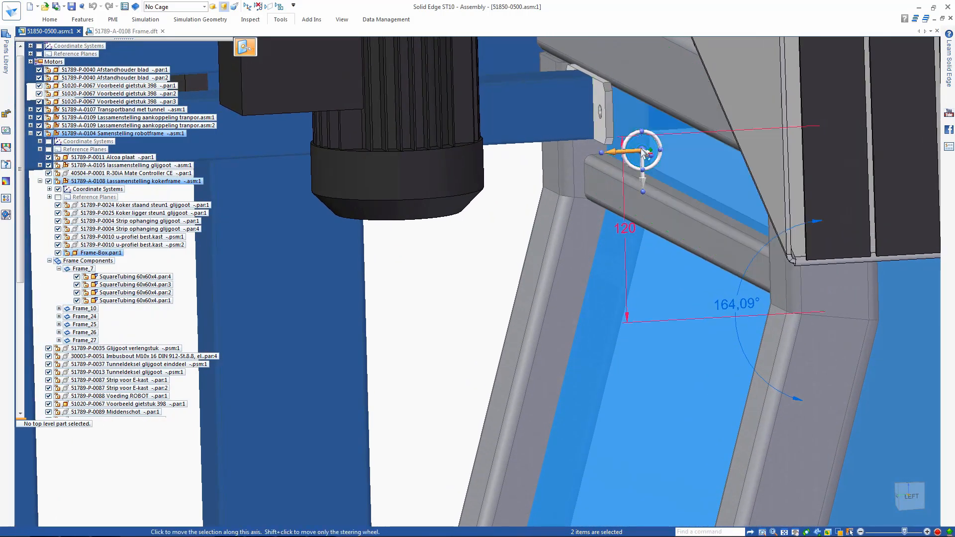
{"action": "left_click_drag", "start_coordinate": [612, 142], "coordinate": [447, 268]}
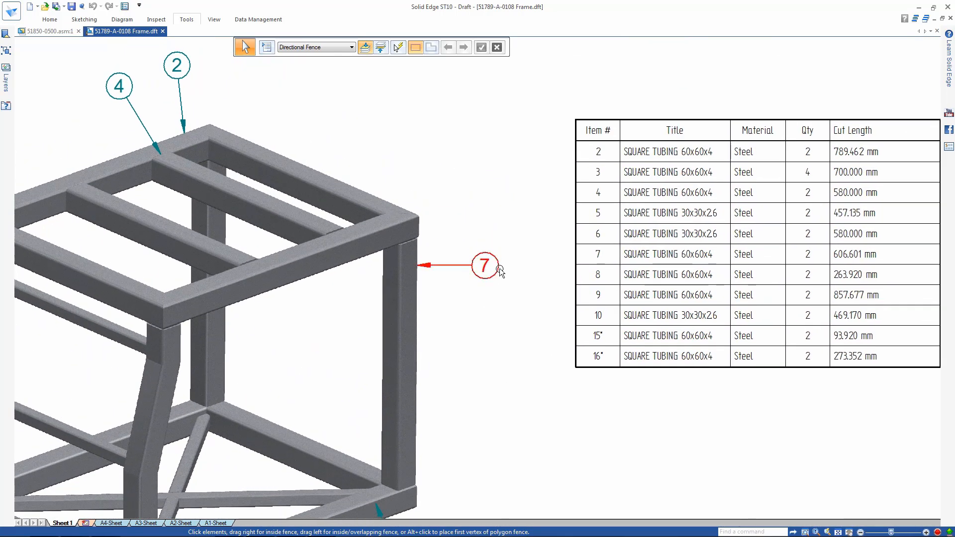
Step: Reattach balloon 7's leader to the vertical tube edge in the frame drawing
{"action": "left_click", "coordinate": [492, 254]}
{"action": "left_click_drag", "start_coordinate": [499, 240], "coordinate": [518, 258]}
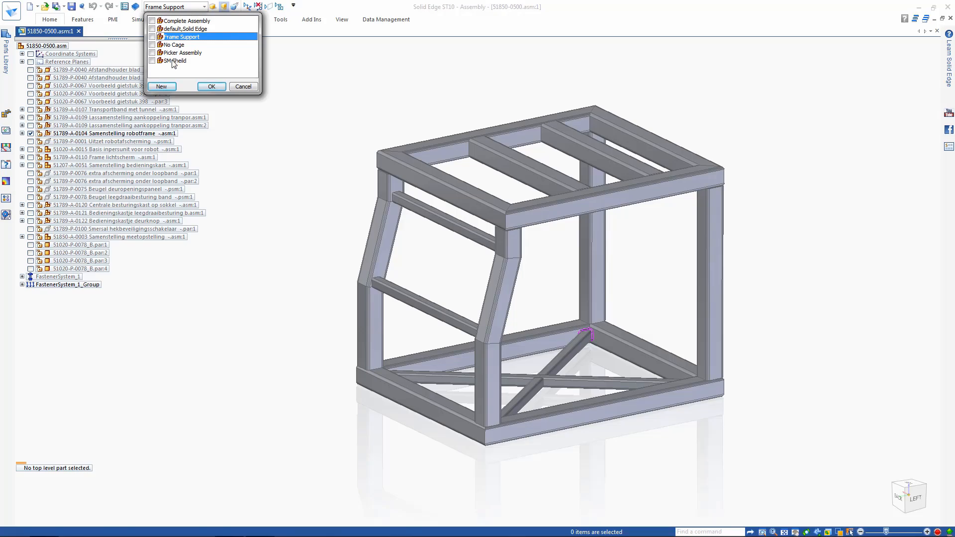
Step: Sketch the 200 mm shield profile lines in top view and set the flange distance
{"action": "key", "text": "ctrl+t"}
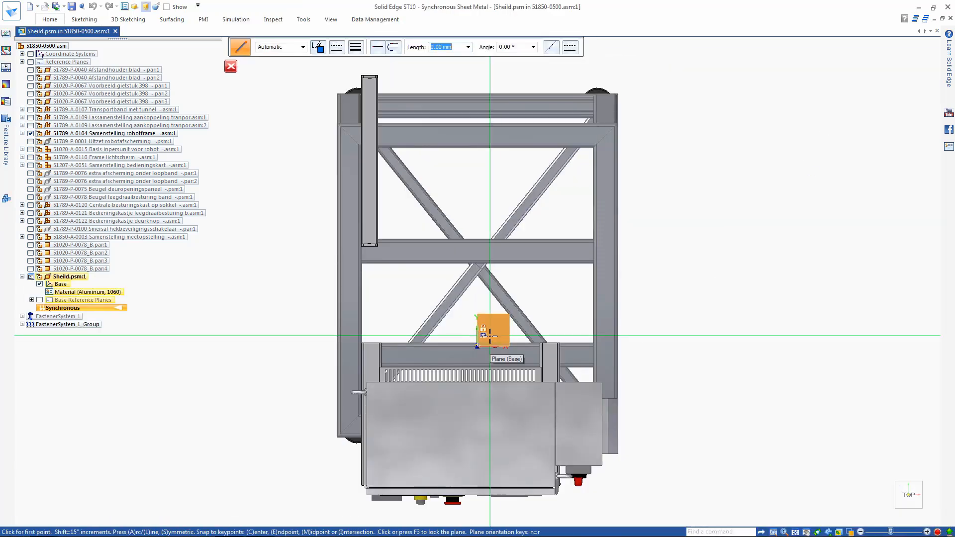
{"action": "left_click", "coordinate": [606, 339]}
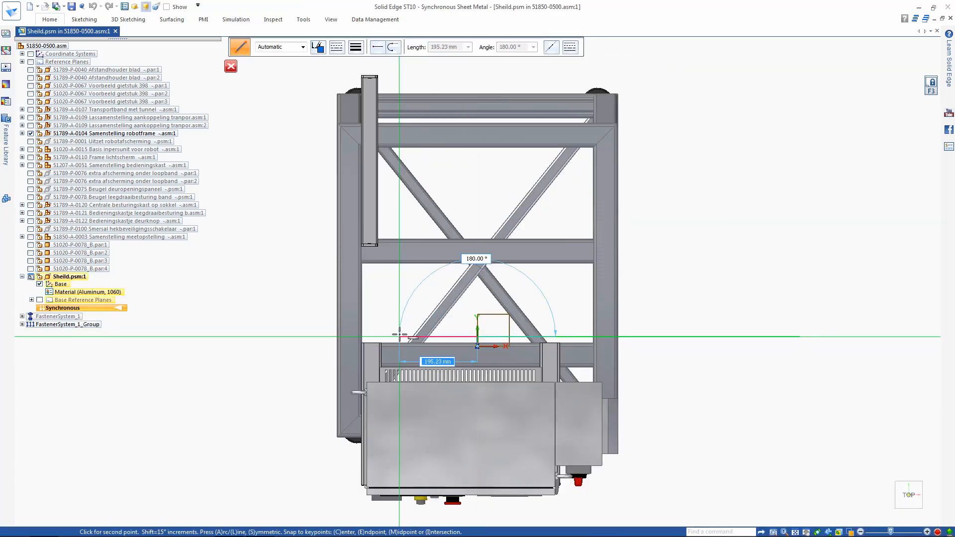
{"action": "left_click", "coordinate": [346, 338]}
{"action": "type", "text": "200"}
{"action": "key", "text": "Return"}
{"action": "left_click", "coordinate": [611, 339]}
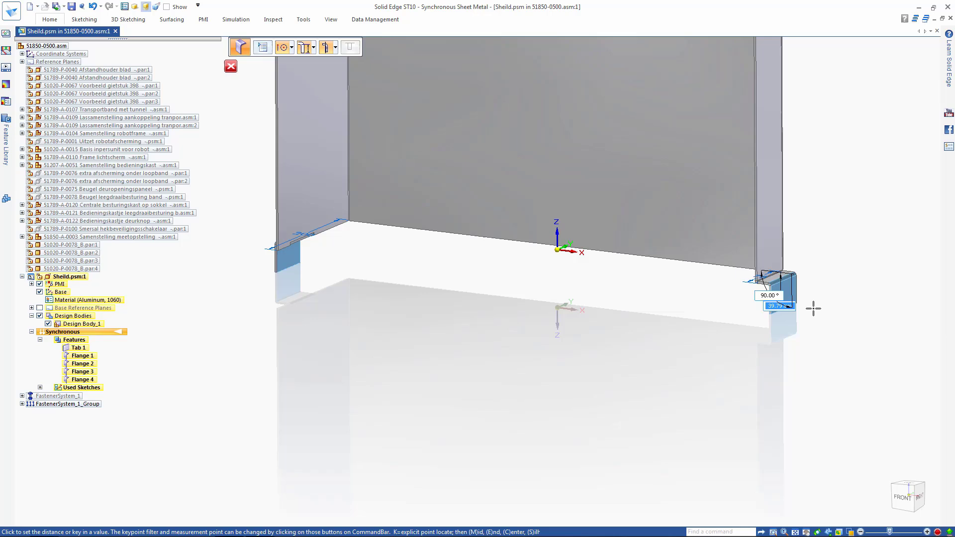
{"action": "type", "text": "2"}
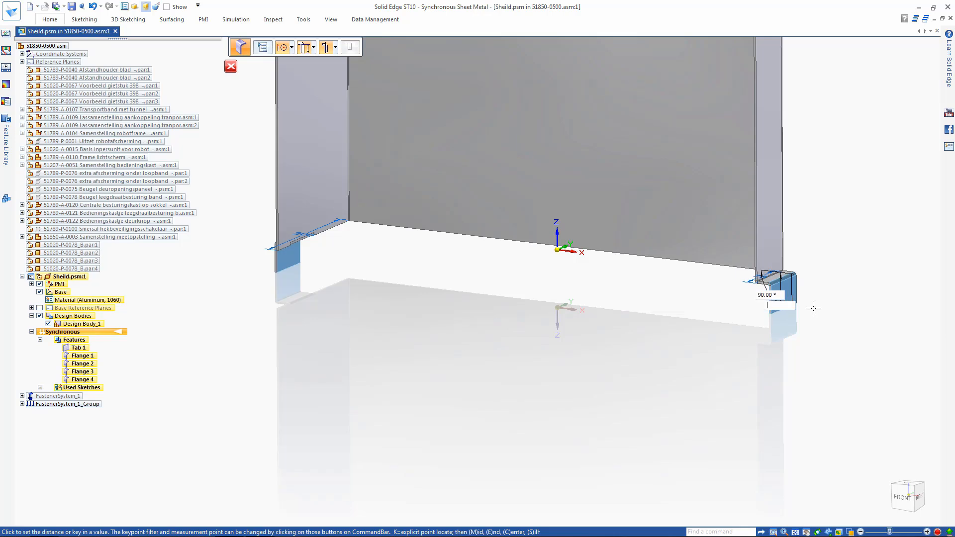
{"action": "key", "text": "Return"}
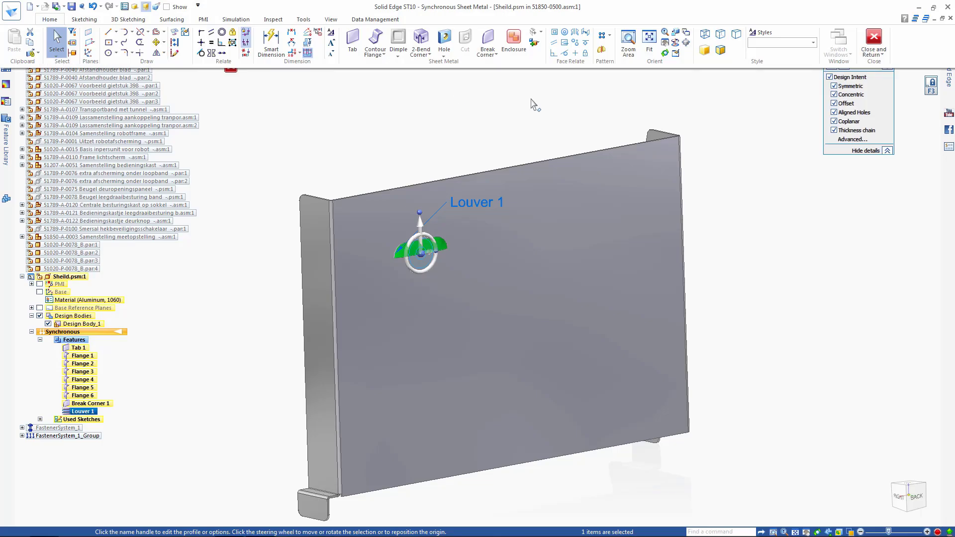
Step: Pattern Louver 1 in a 4x7 rectangular pattern across the shield face
{"action": "left_click", "coordinate": [603, 36]}
{"action": "left_click", "coordinate": [539, 258]}
{"action": "left_click", "coordinate": [575, 336]}
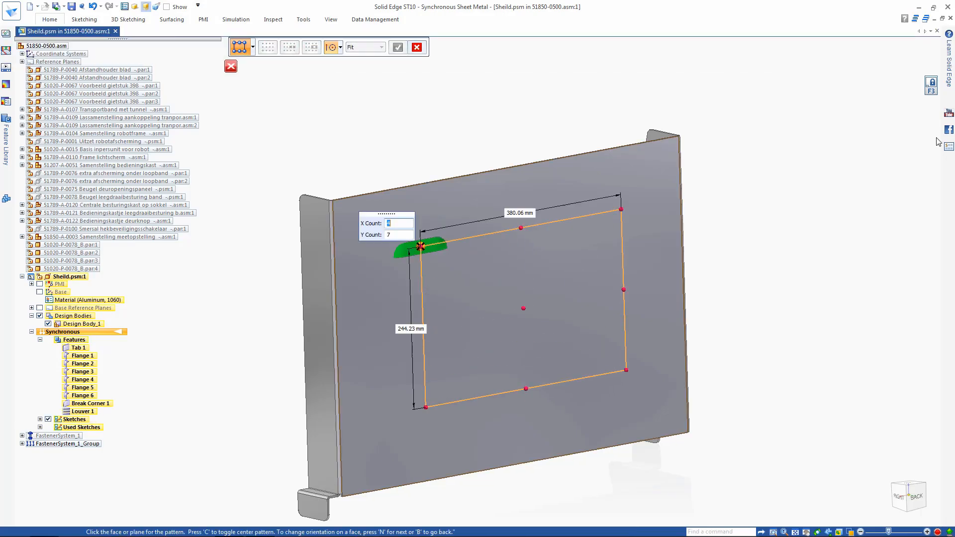
{"action": "key", "text": "Return"}
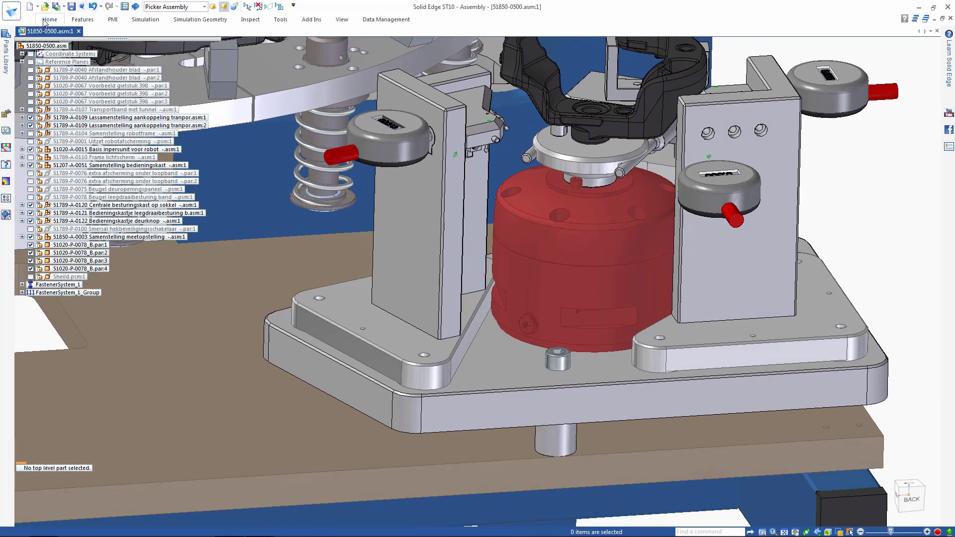
Step: Start Fastener System on the base plate holes of both plates and pick the hole cylinder
{"action": "left_click", "coordinate": [49, 19]}
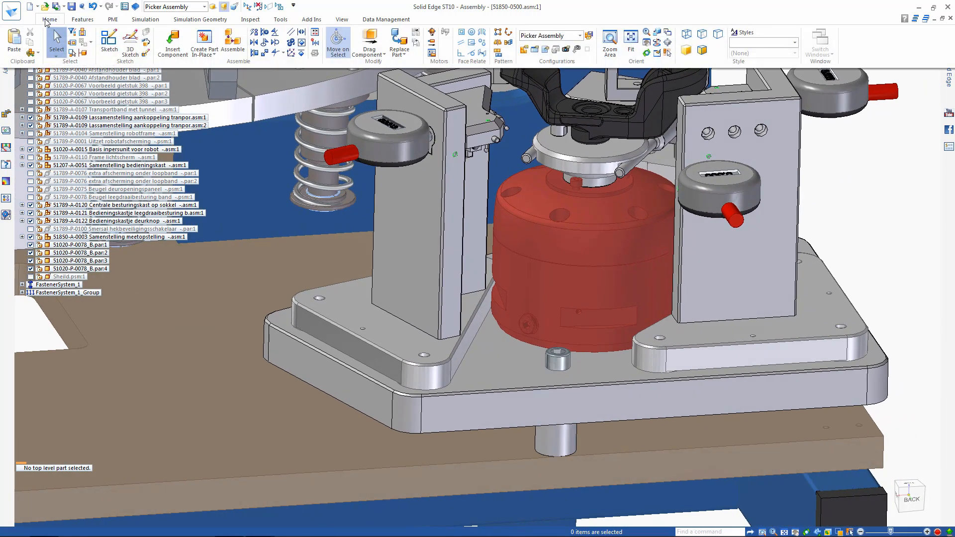
{"action": "left_click", "coordinate": [203, 53]}
{"action": "left_click", "coordinate": [224, 86]}
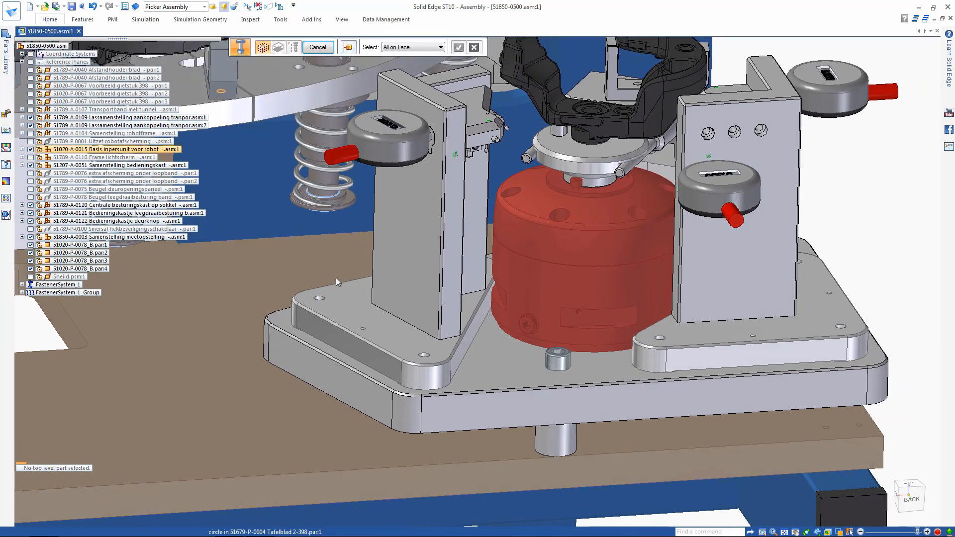
{"action": "left_click", "coordinate": [323, 306]}
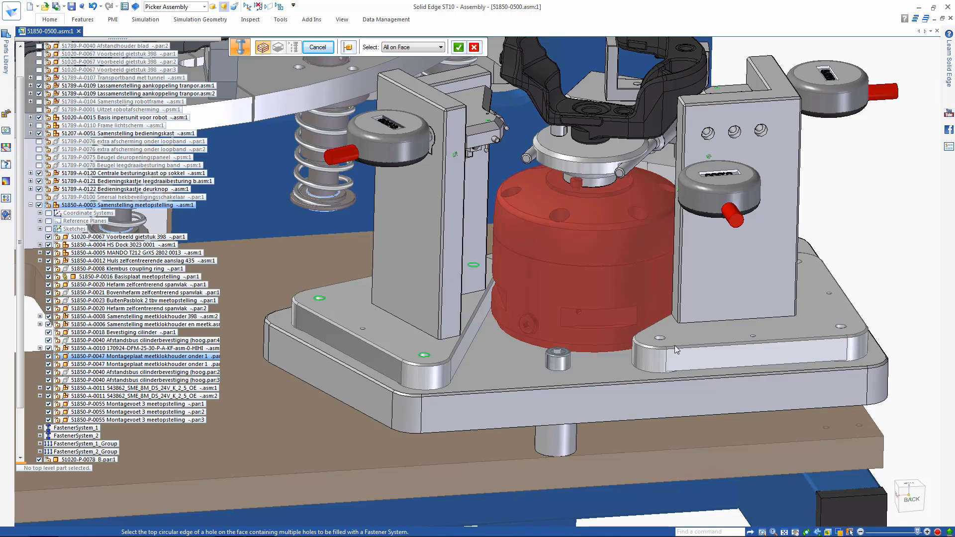
{"action": "left_click", "coordinate": [661, 342]}
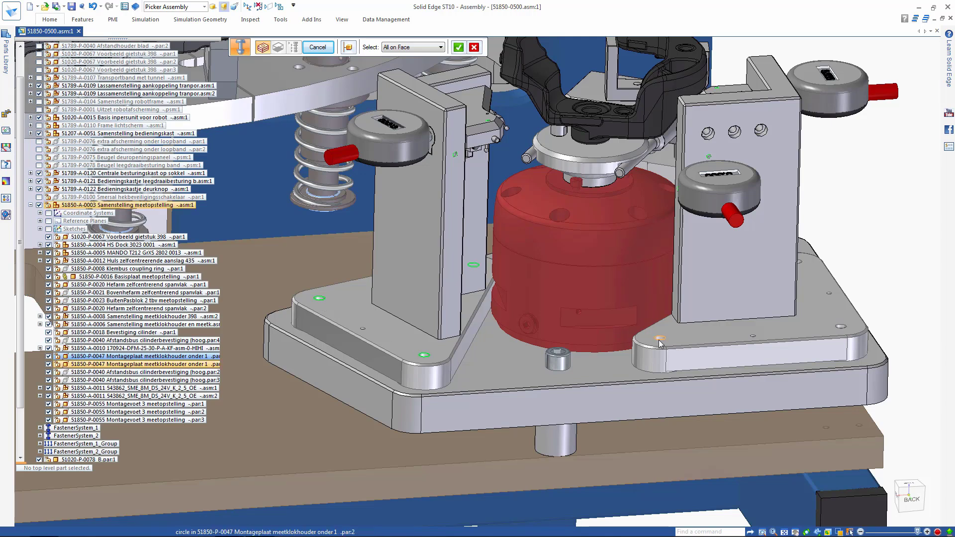
{"action": "left_click", "coordinate": [458, 47]}
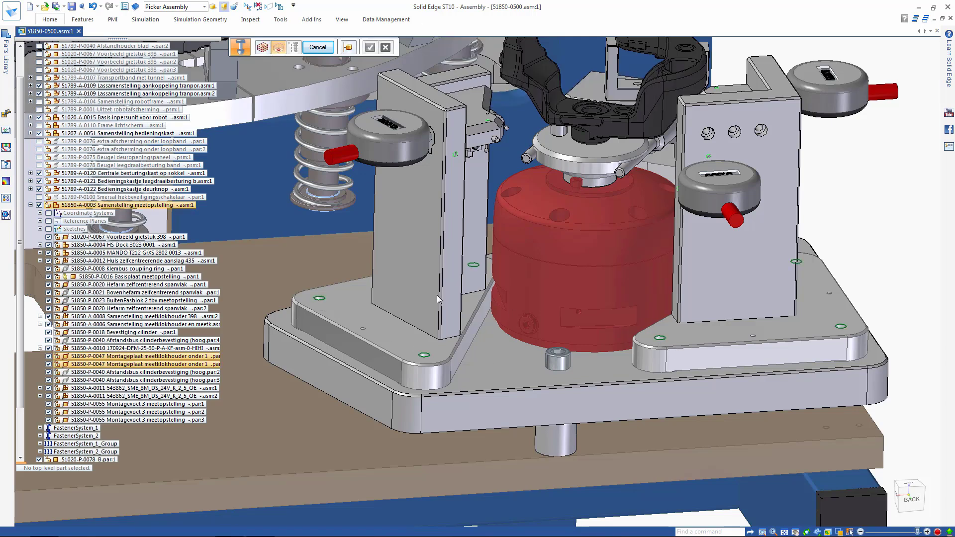
{"action": "right_click", "coordinate": [425, 394]}
{"action": "left_click", "coordinate": [487, 404]}
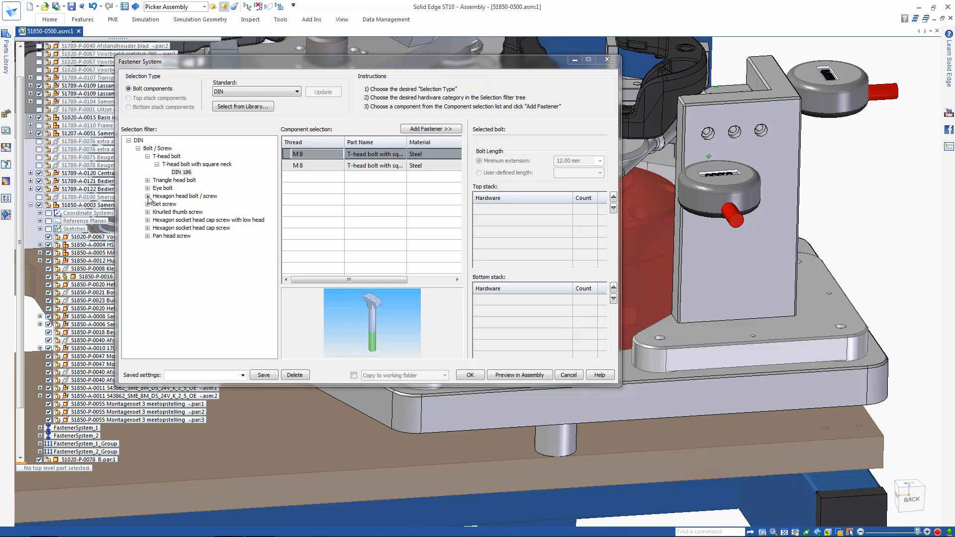
Step: Place DIN 912 M8 socket head cap screws with a size 10 DIN EN ISO 7091 washer in the top stack
{"action": "left_click", "coordinate": [147, 220]}
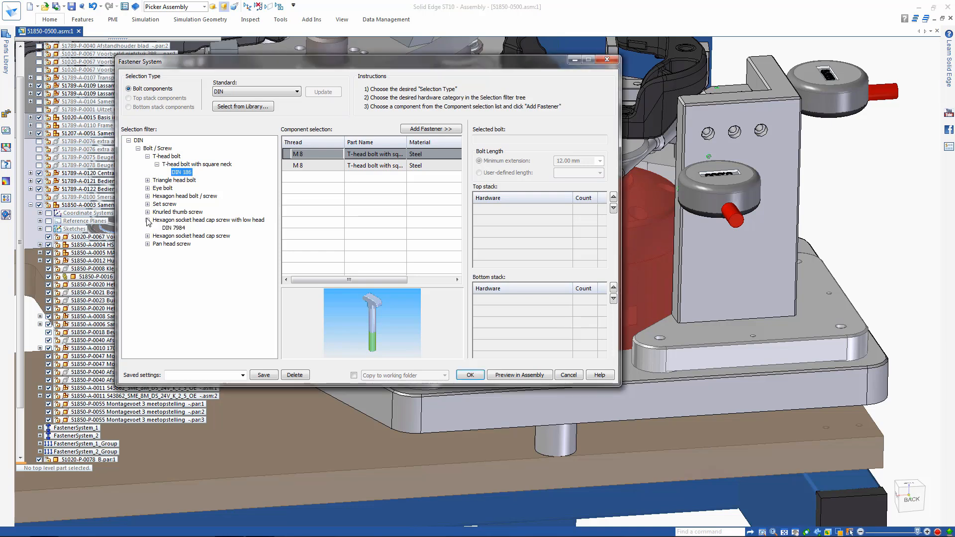
{"action": "left_click", "coordinate": [147, 235]}
{"action": "left_click", "coordinate": [173, 243]}
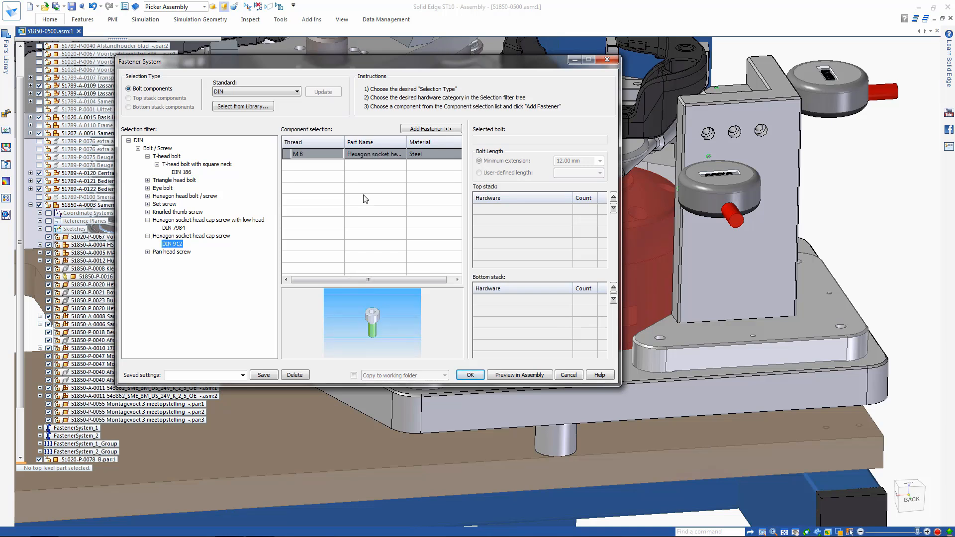
{"action": "left_click", "coordinate": [374, 155]}
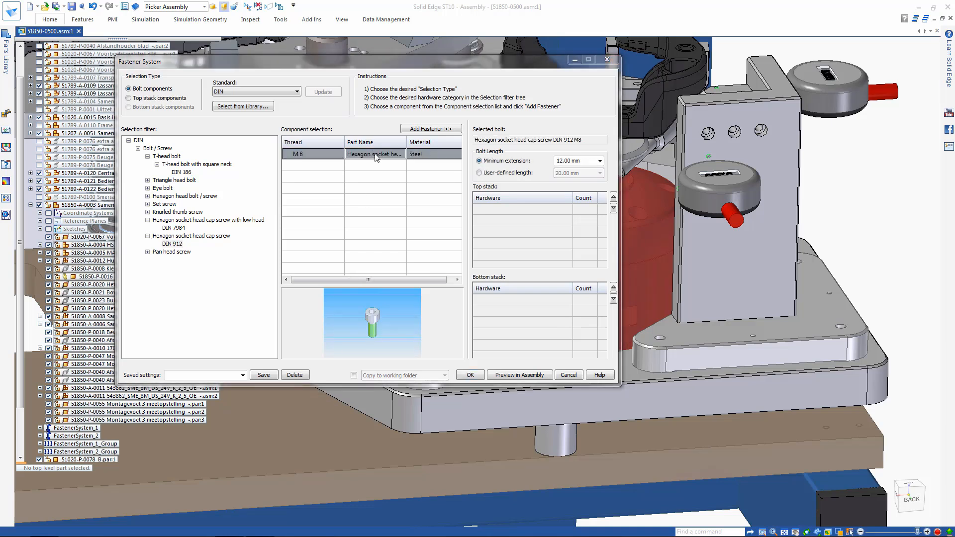
{"action": "left_click", "coordinate": [129, 97]}
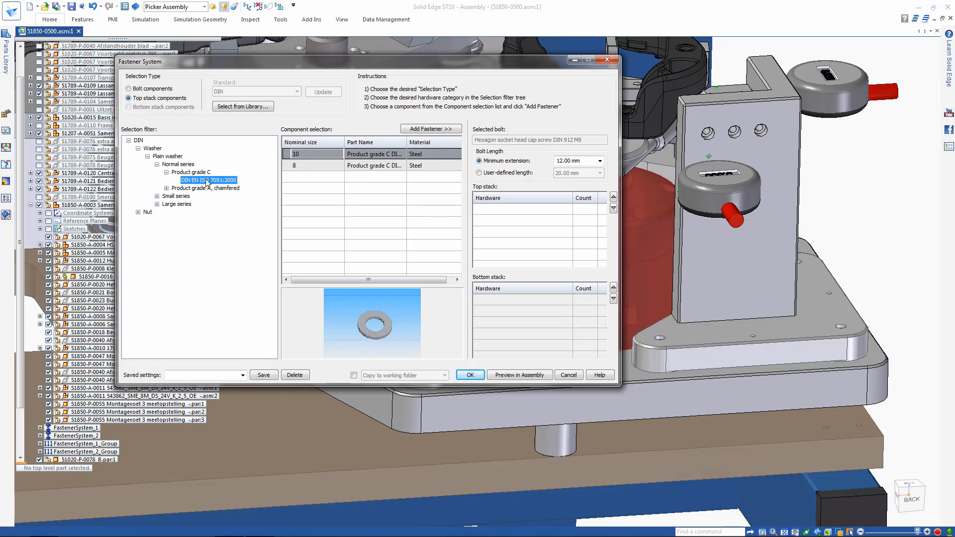
{"action": "double_click", "coordinate": [366, 155]}
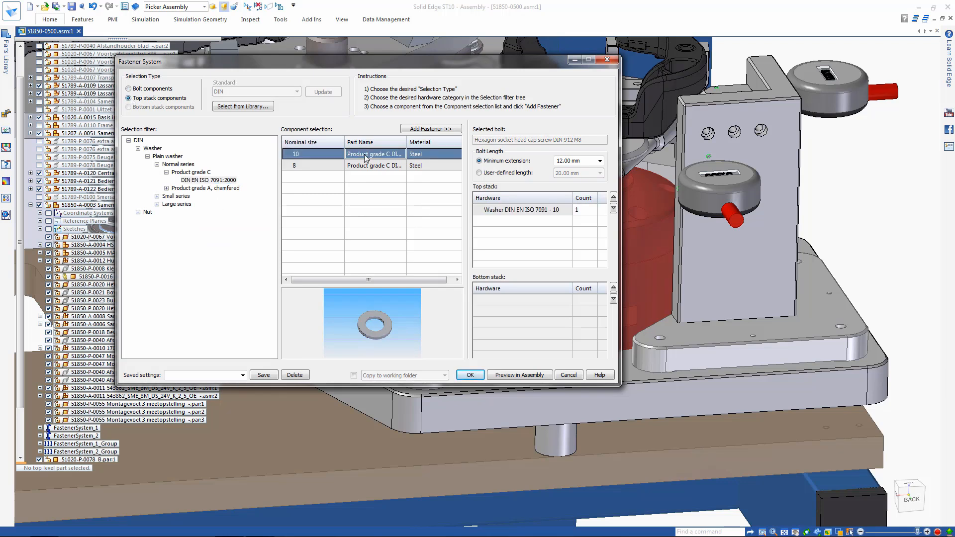
{"action": "left_click", "coordinate": [471, 375]}
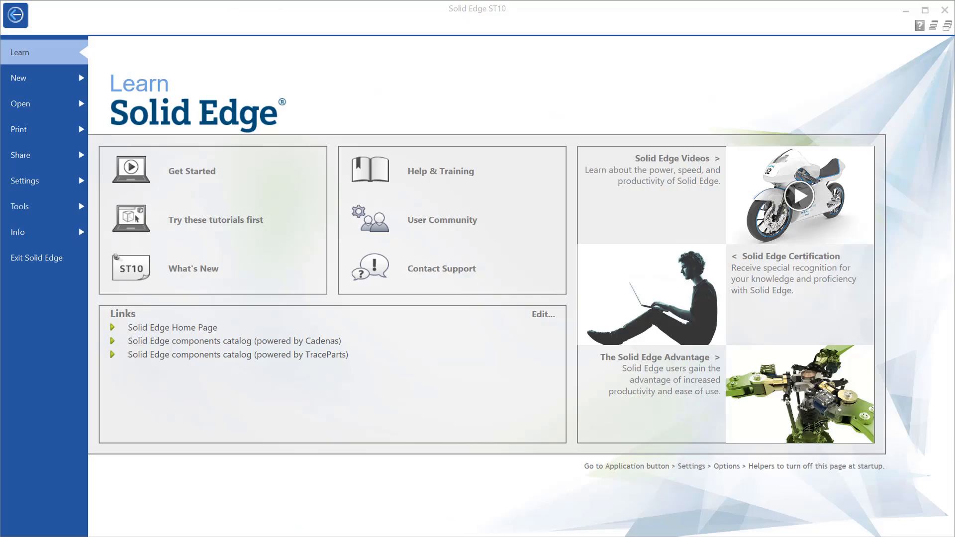
Step: Open the Solid Edge components catalog (powered by Cadenas) website from the Learn page
{"action": "left_click", "coordinate": [347, 342]}
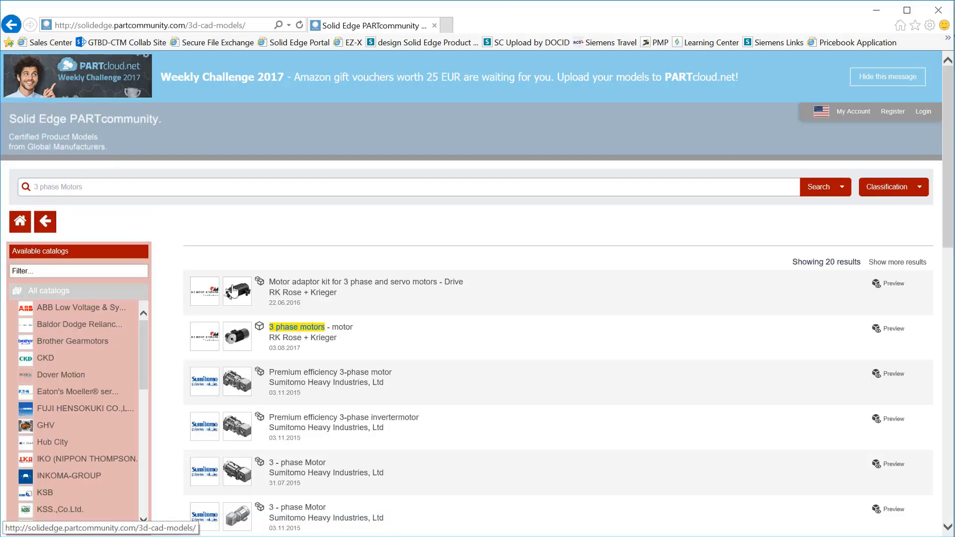
Step: Open the 3 phase motors - motor product page and show its CAD download formats
{"action": "left_click", "coordinate": [291, 329]}
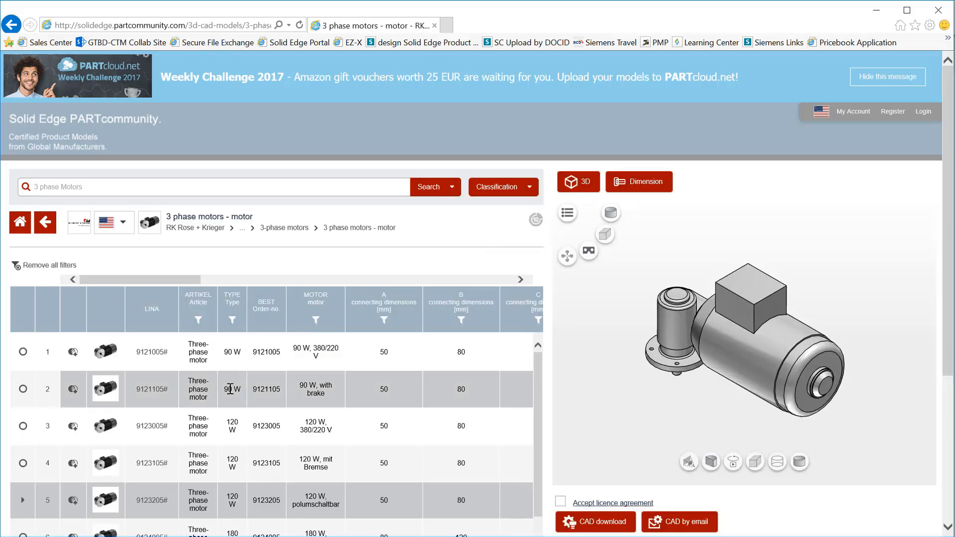
{"action": "left_click", "coordinate": [618, 519]}
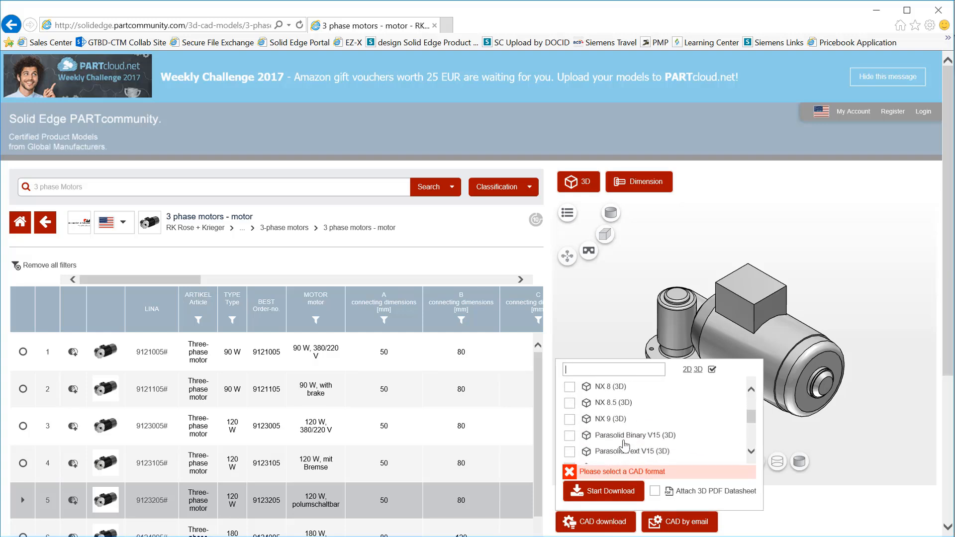
{"action": "scroll", "coordinate": [624, 445], "scroll_direction": "down", "scroll_amount": 3}
{"action": "scroll", "coordinate": [597, 433], "scroll_direction": "down", "scroll_amount": 2}
{"action": "scroll", "coordinate": [582, 437], "scroll_direction": "down", "scroll_amount": 2}
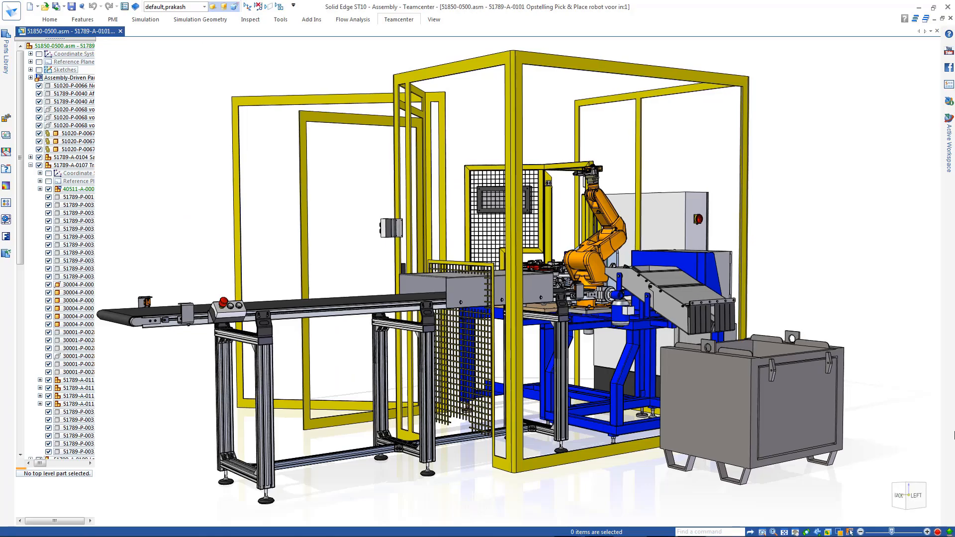
Step: Show the Teamcenter commands and apply the Conveyor_ display configuration
{"action": "left_click", "coordinate": [397, 19]}
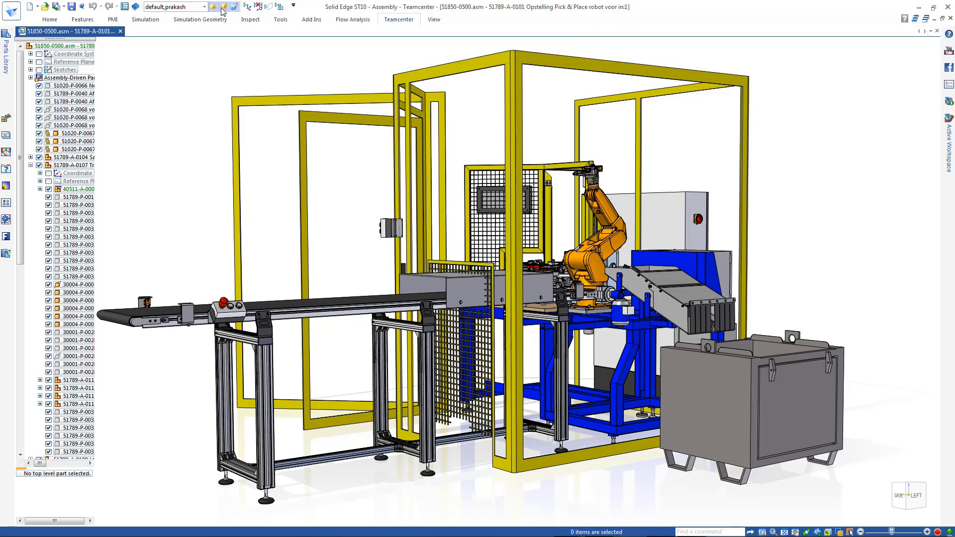
{"action": "left_click", "coordinate": [201, 7]}
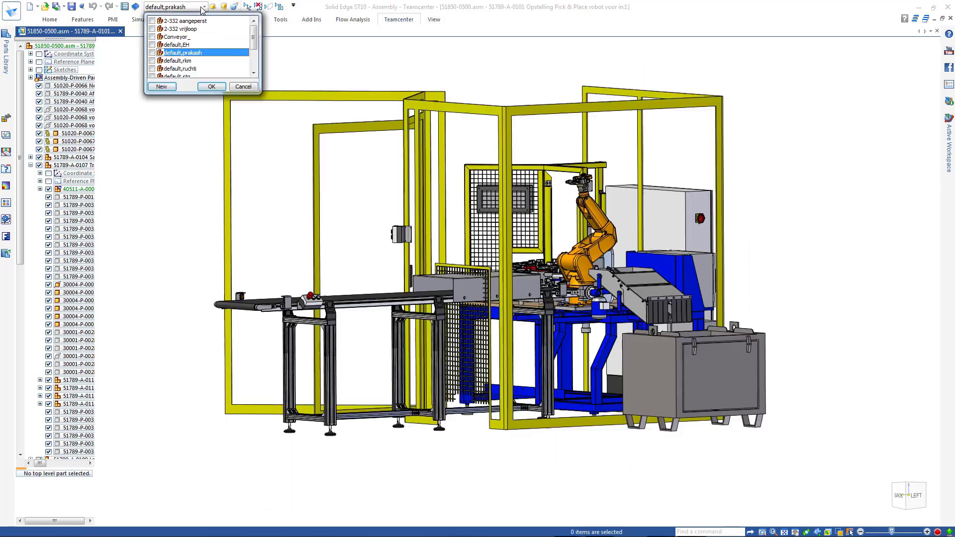
{"action": "left_click", "coordinate": [176, 36]}
{"action": "scroll", "coordinate": [723, 323], "scroll_direction": "up", "scroll_amount": 4}
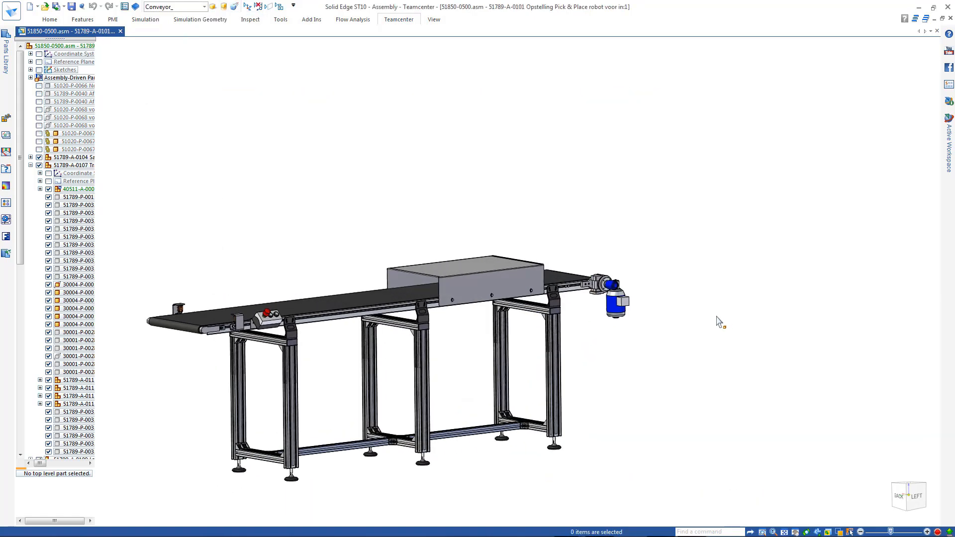
{"action": "scroll", "coordinate": [761, 355], "scroll_direction": "up", "scroll_amount": 2}
{"action": "scroll", "coordinate": [716, 313], "scroll_direction": "up", "scroll_amount": 1}
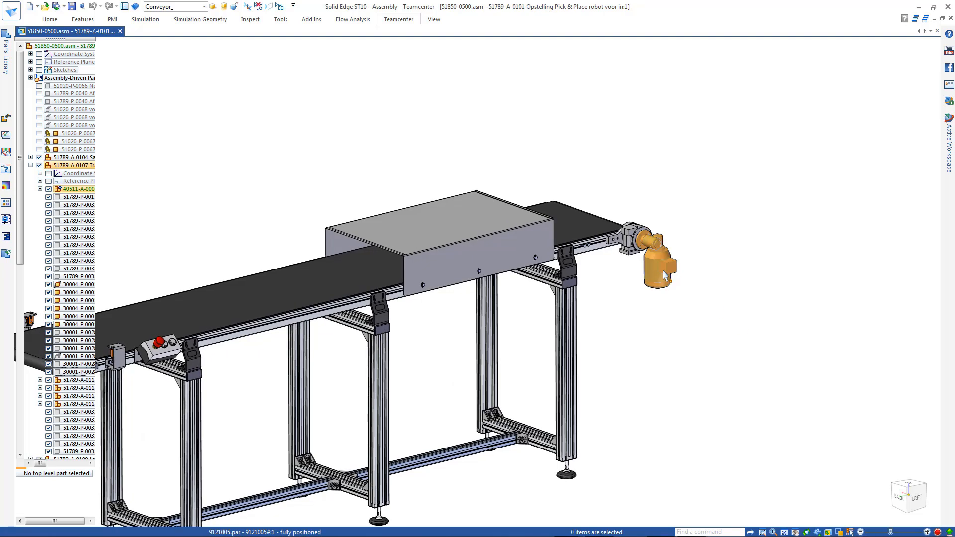
Step: Open the conveyor subassembly and search Active Workspace for the 9121005 motor item
{"action": "right_click", "coordinate": [664, 274]}
{"action": "left_click", "coordinate": [738, 287]}
{"action": "right_click", "coordinate": [727, 291]}
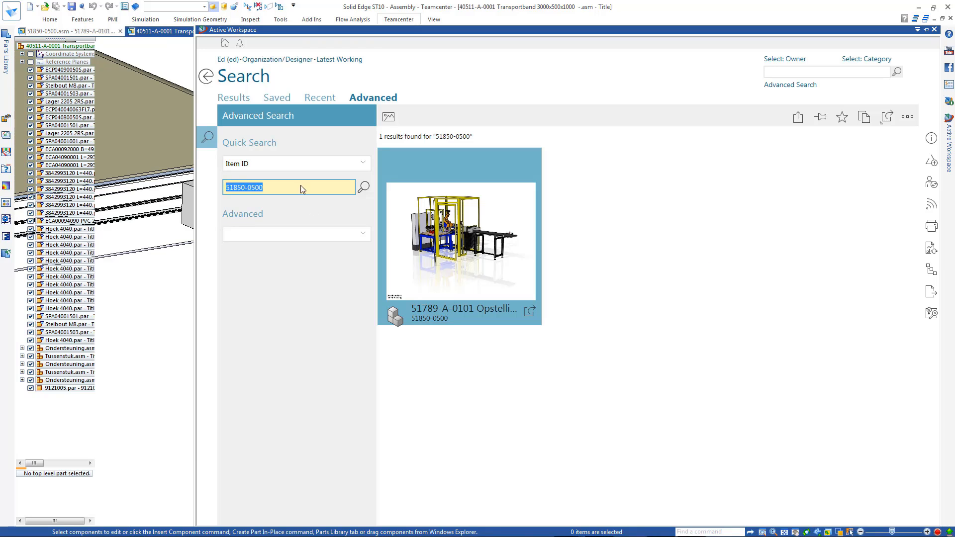
{"action": "type", "text": "912"}
{"action": "key", "text": "Return"}
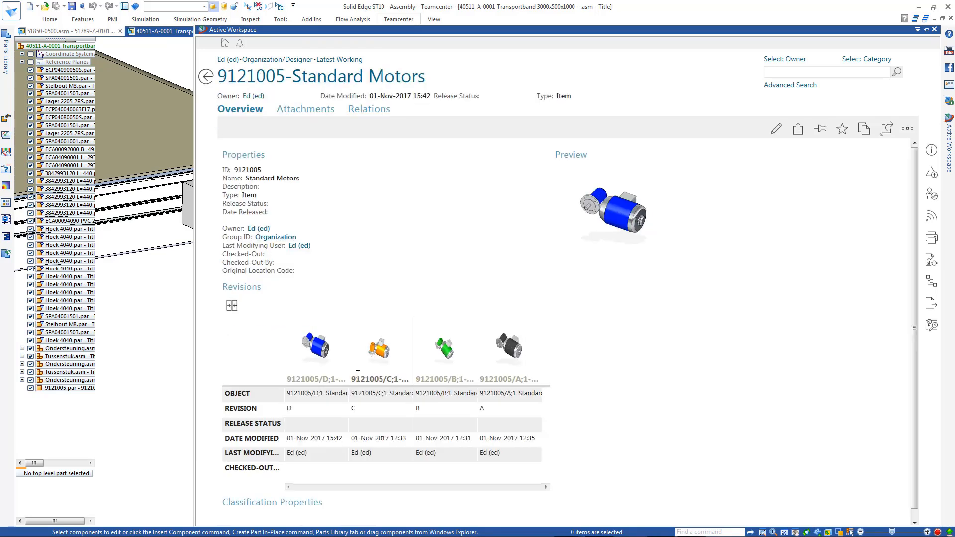
Step: Inspect revisions D, C and B of the 9121005 Standard Motors item
{"action": "left_click", "coordinate": [329, 355]}
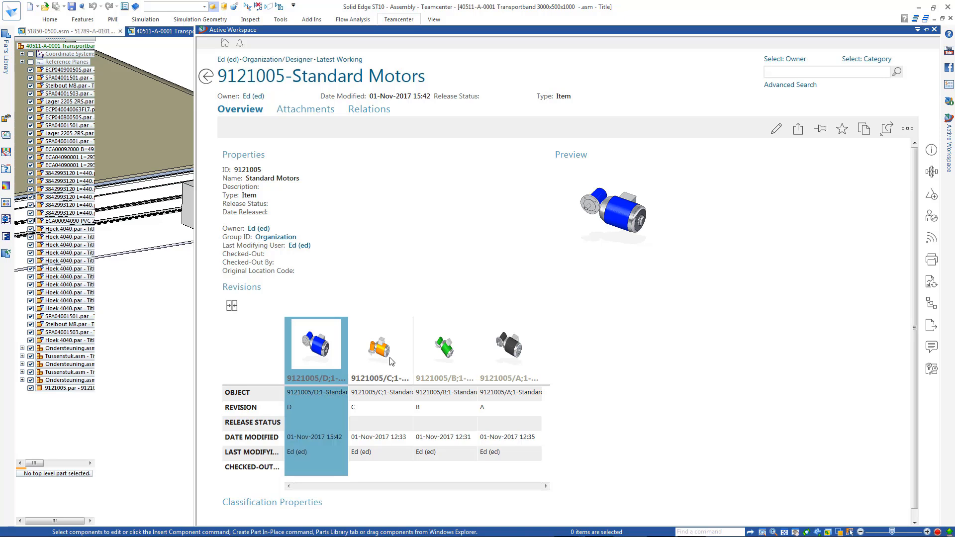
{"action": "left_click", "coordinate": [391, 360]}
{"action": "left_click", "coordinate": [449, 364]}
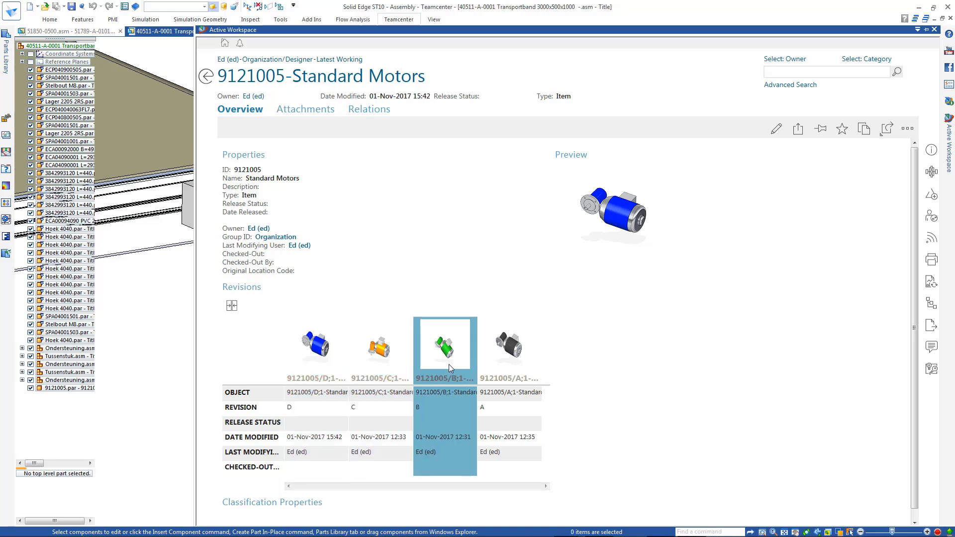
Step: Return to the model and start Replace with Revision on the conveyor motor 9121005
{"action": "left_click", "coordinate": [158, 342]}
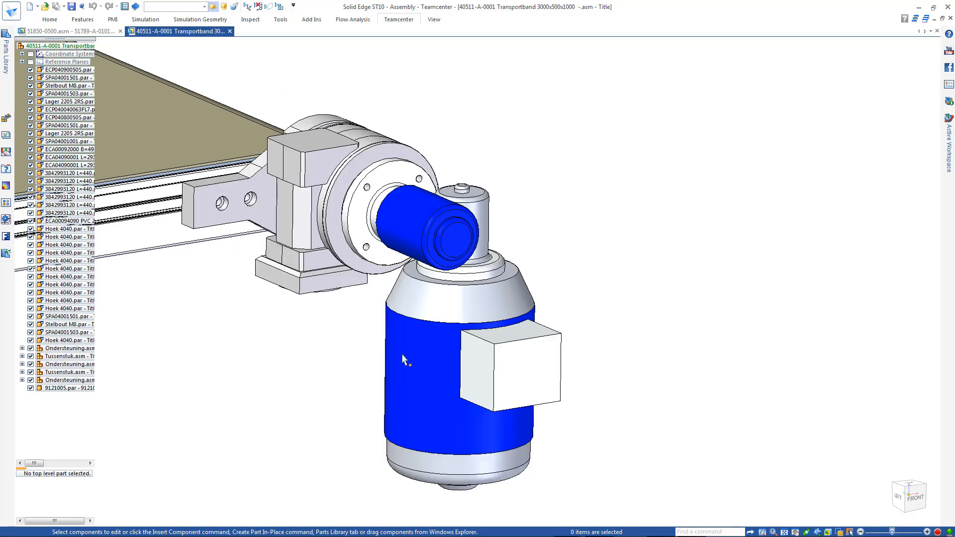
{"action": "left_click", "coordinate": [463, 321]}
{"action": "right_click", "coordinate": [687, 235]}
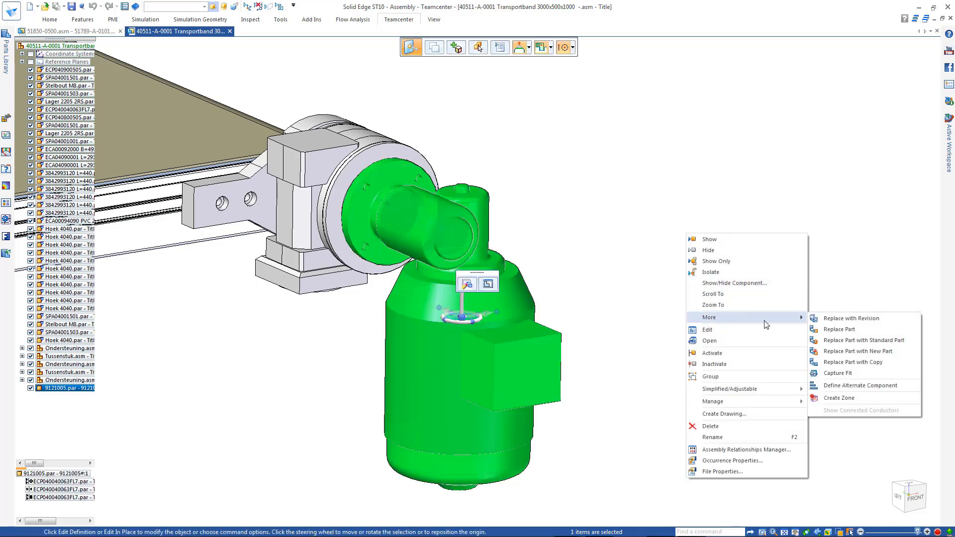
{"action": "left_click", "coordinate": [839, 329]}
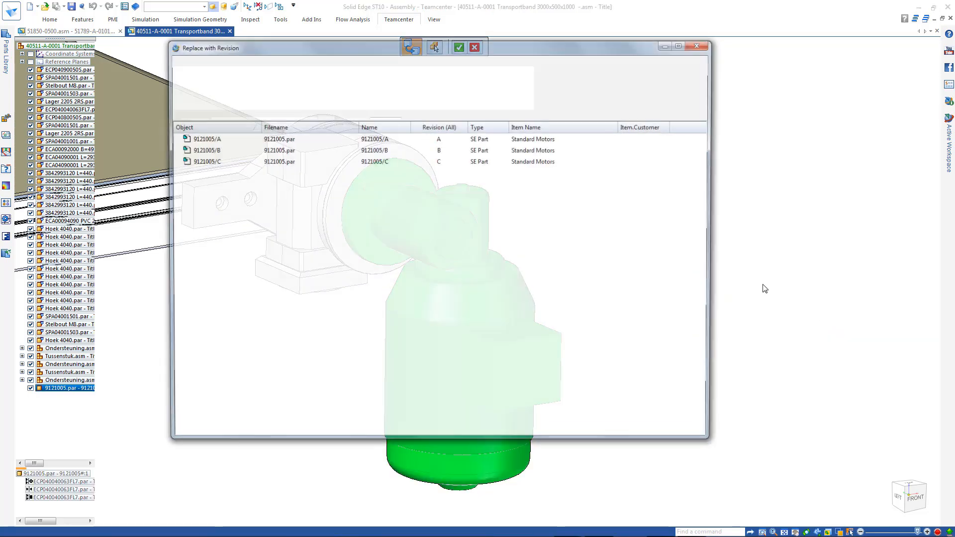
Step: Swap the motor for revision 9121005/A and deselect it
{"action": "left_click", "coordinate": [202, 211]}
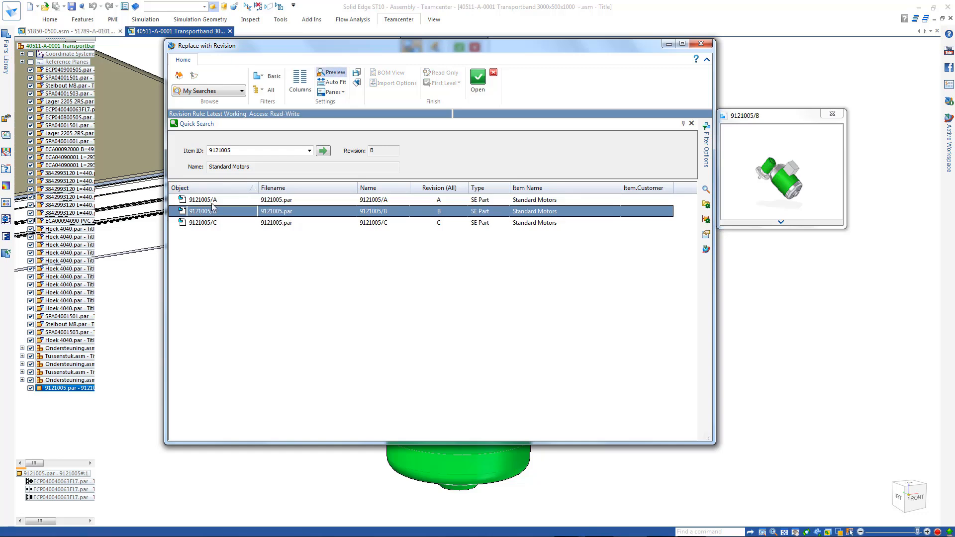
{"action": "left_click", "coordinate": [212, 201]}
{"action": "left_click", "coordinate": [477, 77]}
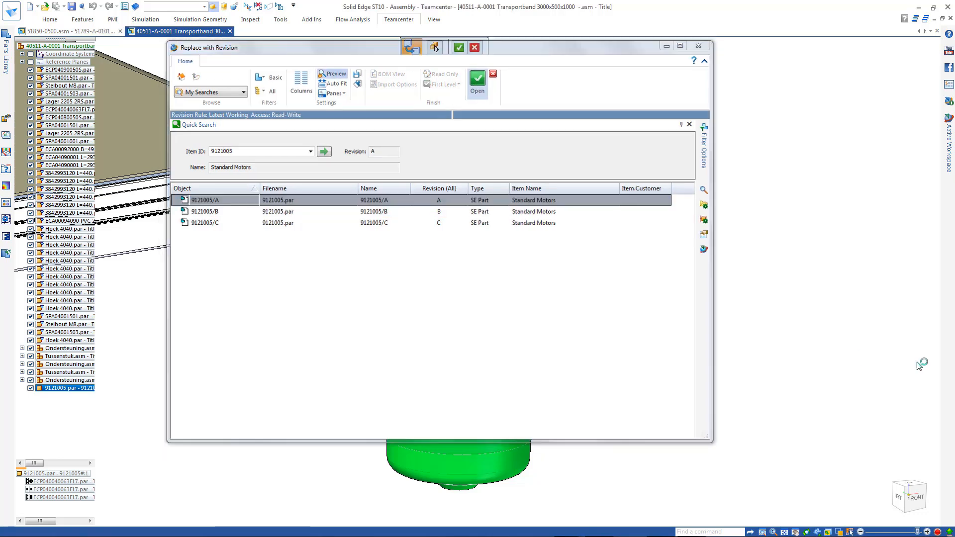
{"action": "left_click", "coordinate": [896, 338]}
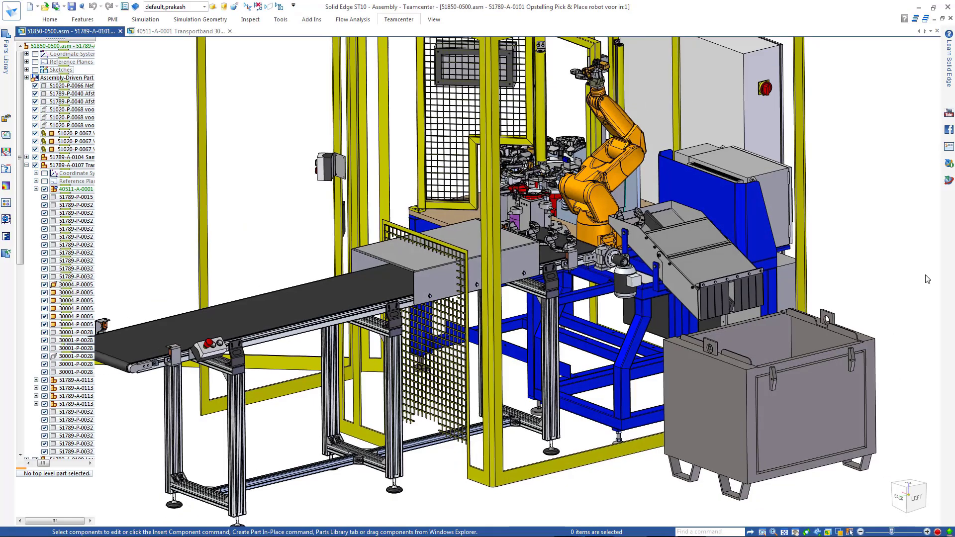
{"action": "scroll", "coordinate": [927, 279], "scroll_direction": "down", "scroll_amount": 2}
{"action": "scroll", "coordinate": [921, 287], "scroll_direction": "down", "scroll_amount": 2}
{"action": "scroll", "coordinate": [920, 292], "scroll_direction": "down", "scroll_amount": 2}
{"action": "scroll", "coordinate": [917, 294], "scroll_direction": "down", "scroll_amount": 1}
Step: Show only the Simulation configuration of the robot cell
{"action": "middle_click_drag", "start_coordinate": [917, 295], "coordinate": [940, 329]}
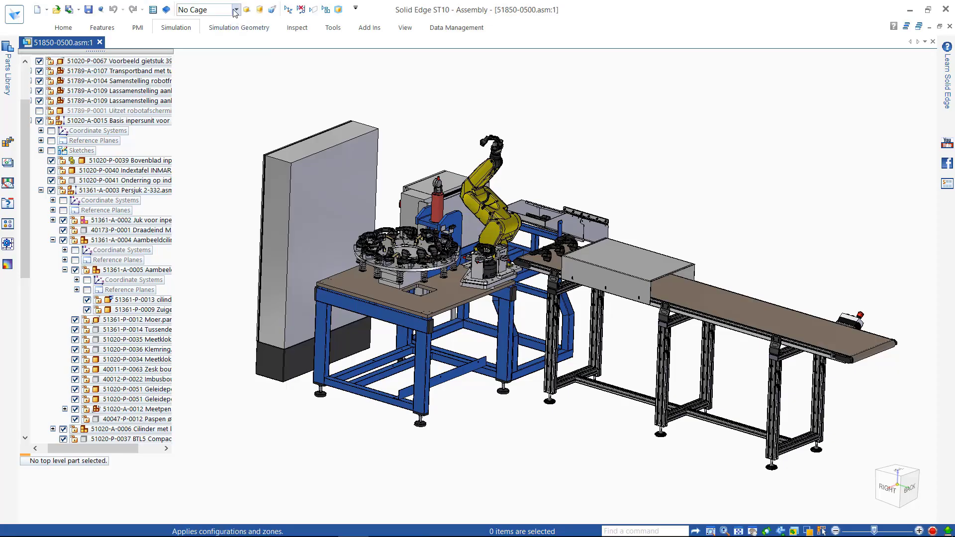
{"action": "left_click", "coordinate": [234, 10]}
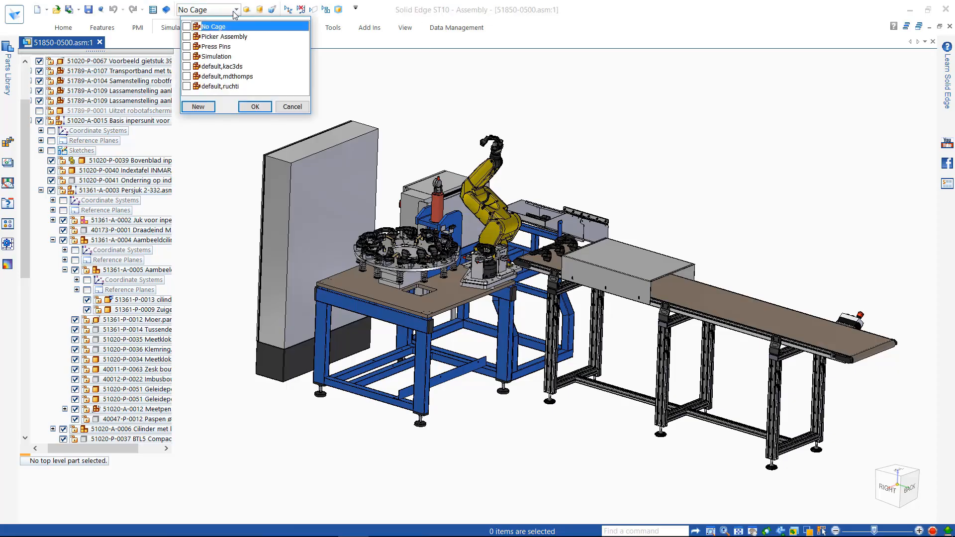
{"action": "left_click", "coordinate": [216, 56]}
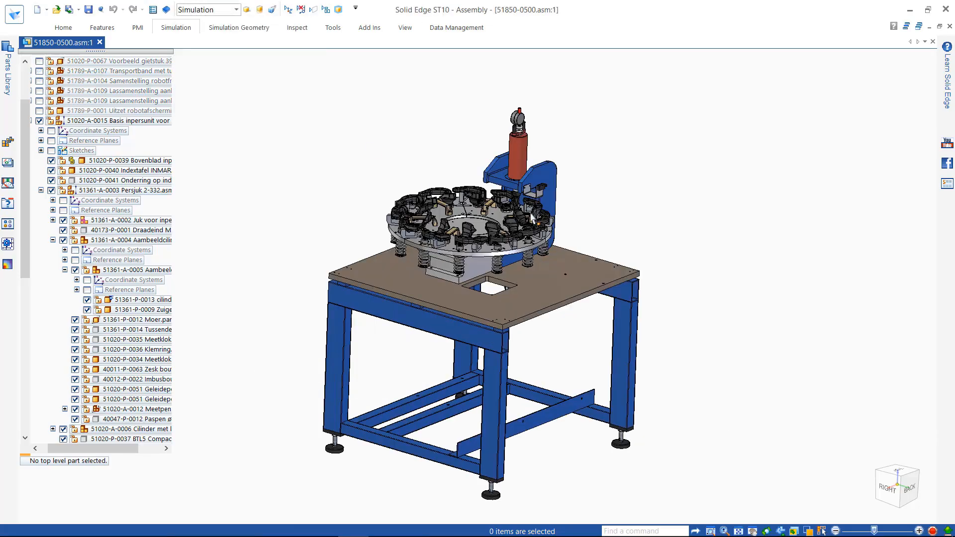
{"action": "scroll", "coordinate": [553, 219], "scroll_direction": "up", "scroll_amount": 5}
Step: Open press subassembly 51361-A-0003 Persjuk 2-332 for editing via QuickPick
{"action": "mouse_move", "coordinate": [554, 225]}
{"action": "middle_mouse_down"}
{"action": "mouse_move", "coordinate": [681, 385]}
{"action": "mouse_move", "coordinate": [660, 390]}
{"action": "middle_mouse_up"}
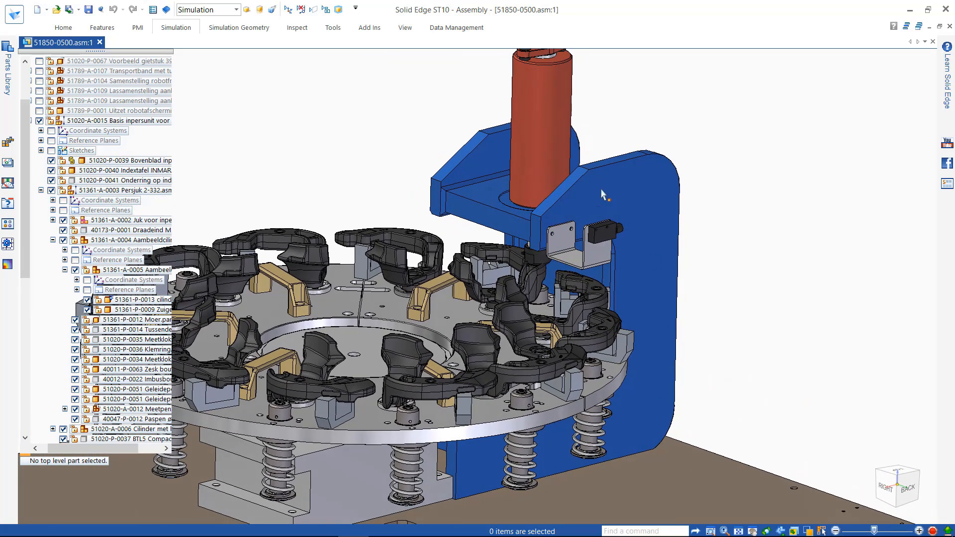
{"action": "right_click", "coordinate": [569, 158]}
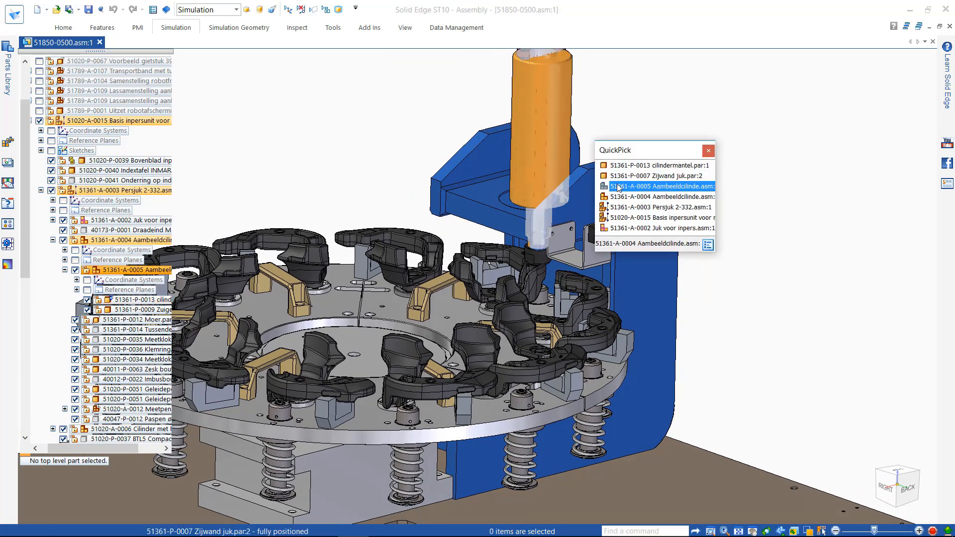
{"action": "double_click", "coordinate": [619, 208]}
{"action": "scroll", "coordinate": [388, 144], "scroll_direction": "up", "scroll_amount": 1}
{"action": "right_click", "coordinate": [381, 133]}
Step: Slide the nut down the threaded rod with Drag Component and add a Fixed constraint
{"action": "left_click", "coordinate": [383, 163]}
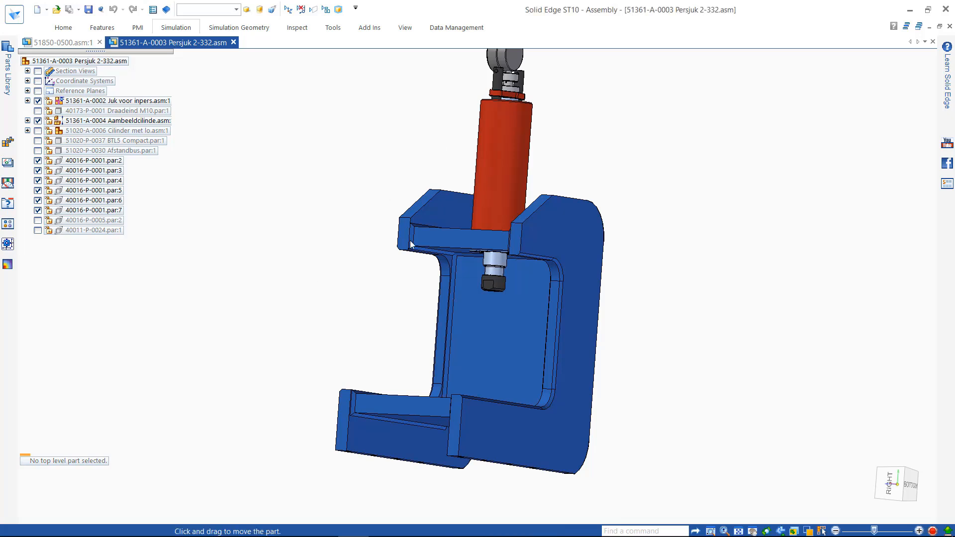
{"action": "left_click", "coordinate": [495, 286]}
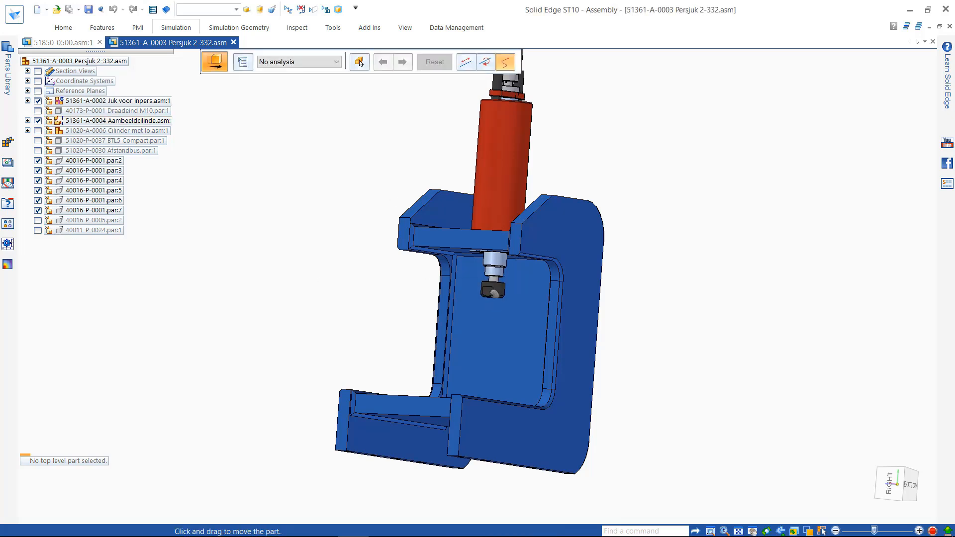
{"action": "left_click_drag", "start_coordinate": [496, 285], "coordinate": [491, 328]}
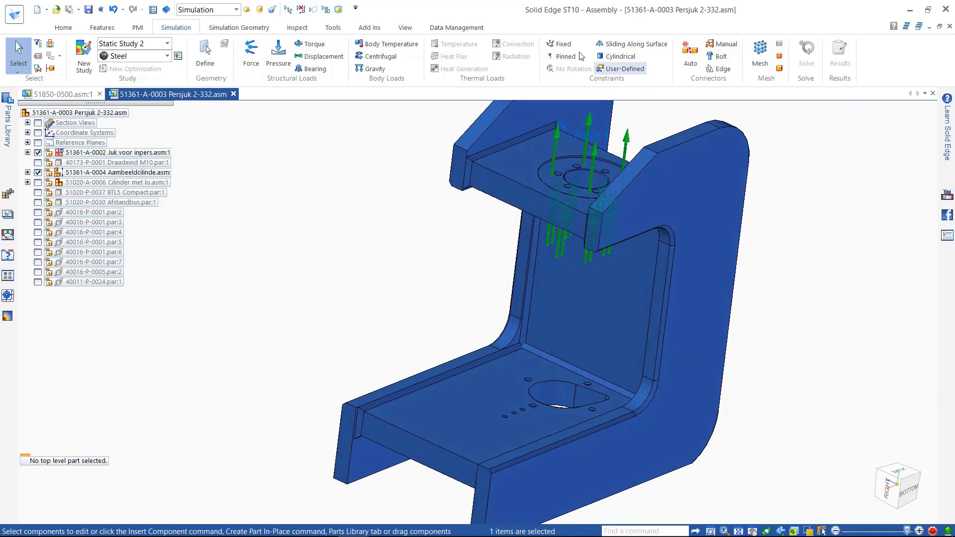
{"action": "left_click", "coordinate": [566, 47]}
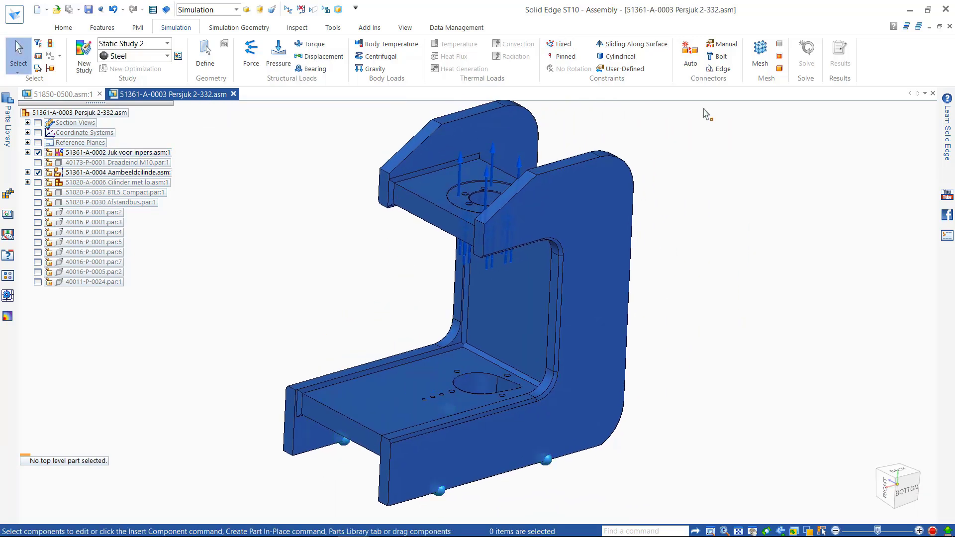
Step: Create Auto connectors with Glue across all press components for the static study
{"action": "left_click", "coordinate": [690, 53]}
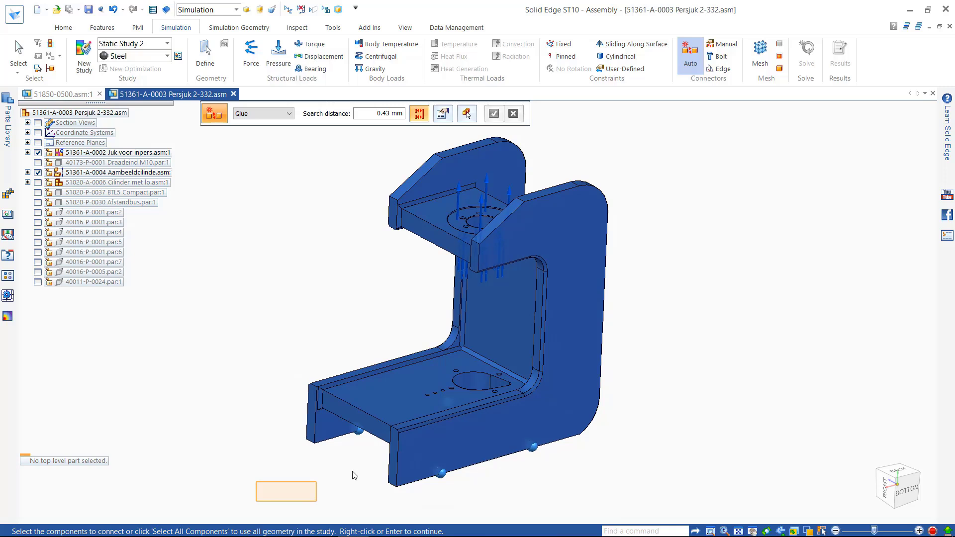
{"action": "left_click_drag", "start_coordinate": [257, 484], "coordinate": [664, 128]}
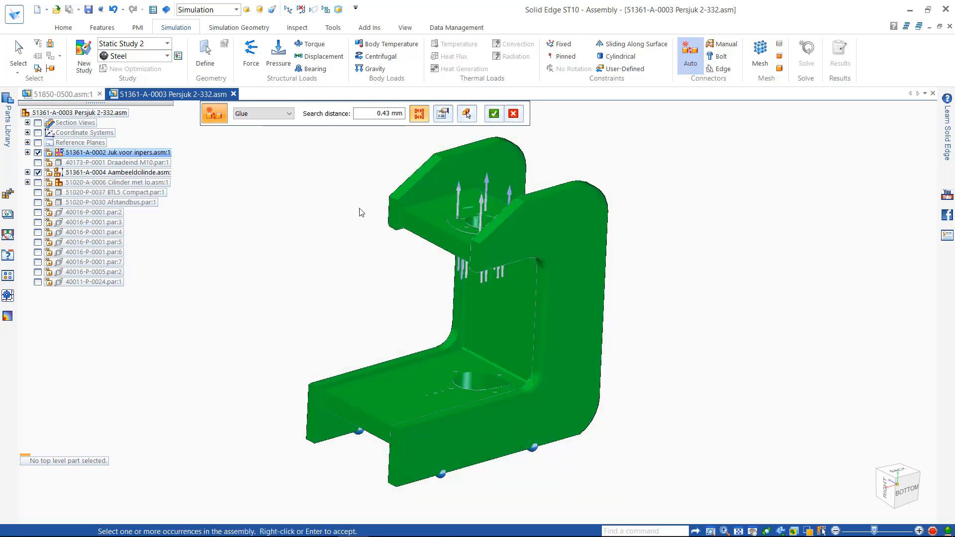
{"action": "key", "text": "Return"}
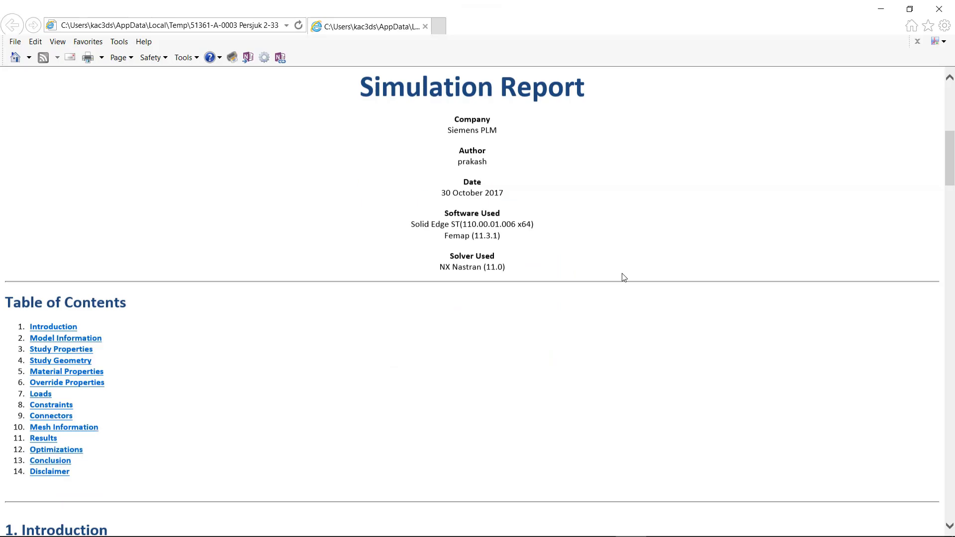
{"action": "scroll", "coordinate": [624, 278], "scroll_direction": "down", "scroll_amount": 5}
{"action": "scroll", "coordinate": [624, 278], "scroll_direction": "down", "scroll_amount": 5}
{"action": "scroll", "coordinate": [624, 277], "scroll_direction": "down", "scroll_amount": 5}
{"action": "scroll", "coordinate": [624, 277], "scroll_direction": "down", "scroll_amount": 5}
{"action": "scroll", "coordinate": [624, 278], "scroll_direction": "down", "scroll_amount": 5}
{"action": "scroll", "coordinate": [624, 277], "scroll_direction": "down", "scroll_amount": 5}
Step: View the full-size Total Translation and Von Mises plots in the study report
{"action": "left_click", "coordinate": [137, 215]}
{"action": "left_click", "coordinate": [13, 25]}
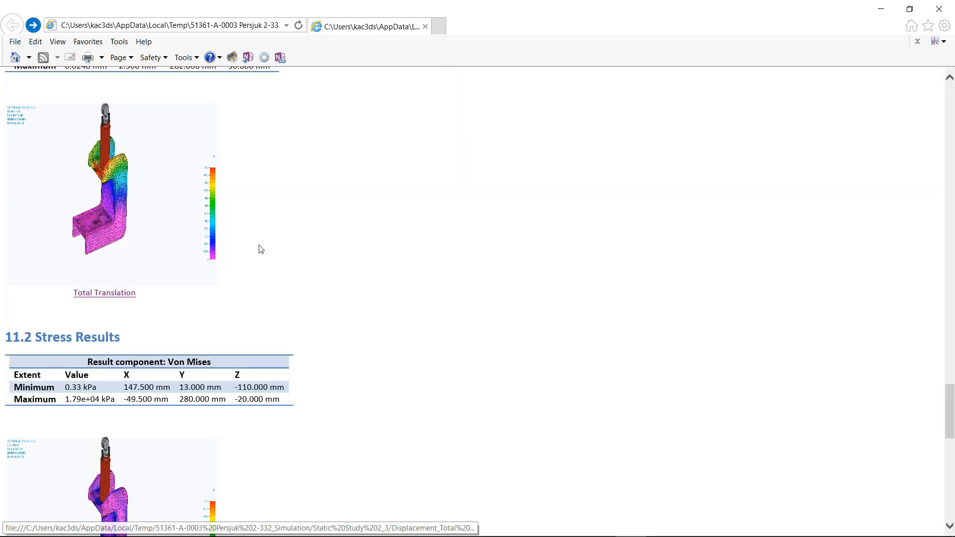
{"action": "scroll", "coordinate": [266, 253], "scroll_direction": "down", "scroll_amount": 5}
{"action": "left_click", "coordinate": [104, 224]}
{"action": "left_click", "coordinate": [12, 25]}
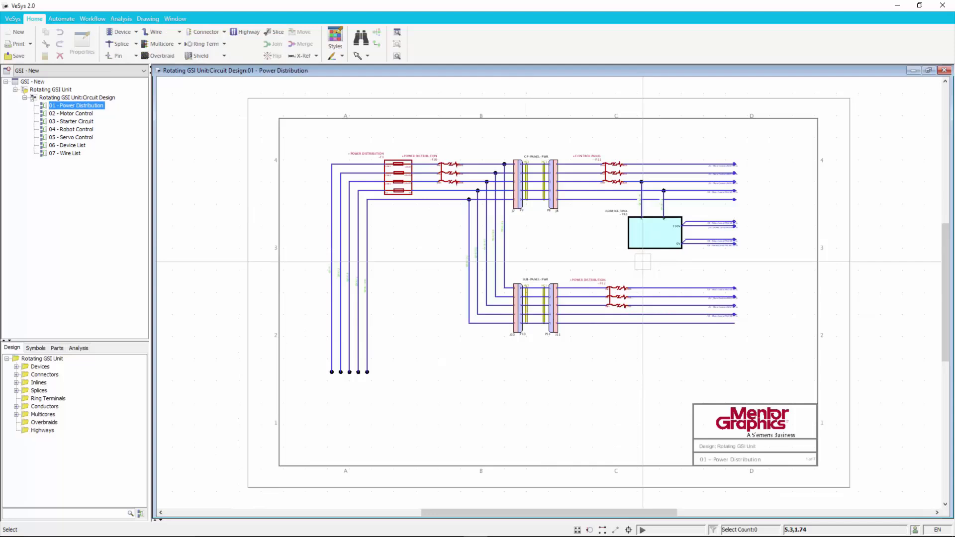
{"action": "scroll", "coordinate": [657, 239], "scroll_direction": "up", "scroll_amount": 5}
{"action": "scroll", "coordinate": [589, 351], "scroll_direction": "up", "scroll_amount": 2}
Step: Place a Motor 3Ph symbol in the upper circuit of sheet 02 - Motor Control
{"action": "middle_click_drag", "start_coordinate": [587, 347], "coordinate": [587, 371]}
{"action": "key", "text": "ctrl+Tab"}
{"action": "scroll", "coordinate": [408, 315], "scroll_direction": "down", "scroll_amount": 2}
{"action": "middle_click_drag", "start_coordinate": [408, 315], "coordinate": [400, 305]}
{"action": "left_click", "coordinate": [36, 348]}
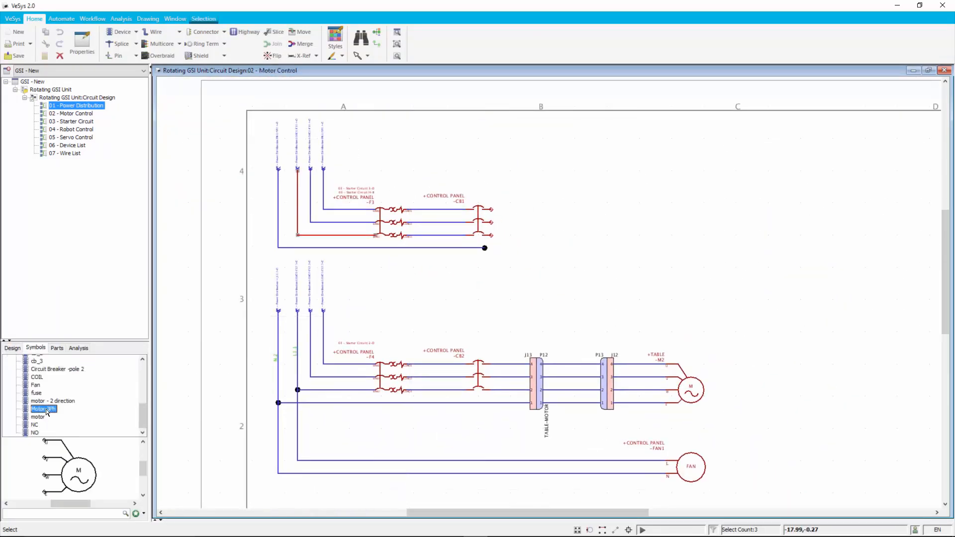
{"action": "left_click", "coordinate": [690, 235]}
Step: Wire the breaker outputs to the motor pins with Multi-connect by Wire
{"action": "left_click", "coordinate": [180, 32]}
{"action": "left_click", "coordinate": [166, 61]}
{"action": "left_click", "coordinate": [489, 222]}
{"action": "left_click", "coordinate": [665, 223]}
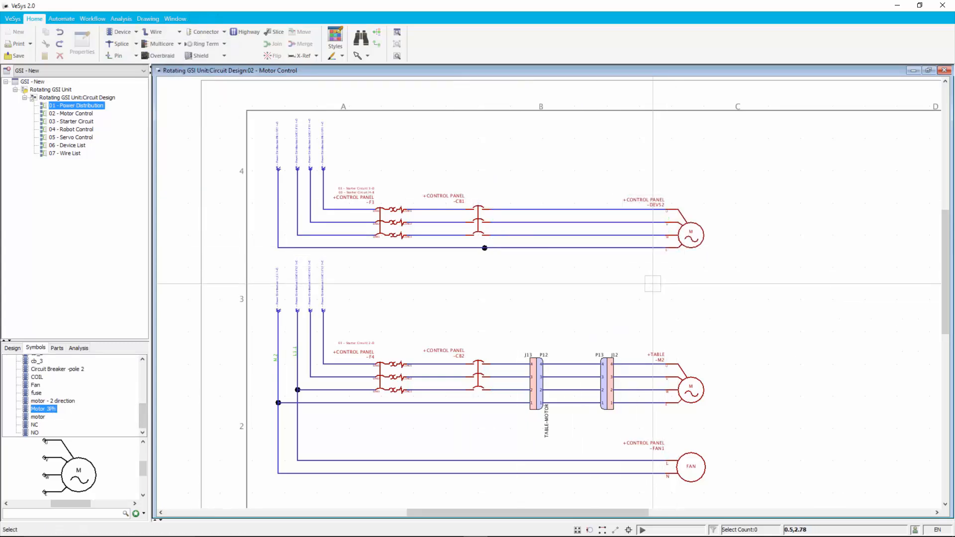
{"action": "scroll", "coordinate": [484, 248], "scroll_direction": "up", "scroll_amount": 3}
{"action": "scroll", "coordinate": [351, 283], "scroll_direction": "up", "scroll_amount": 3}
Step: Add inline connectors J18/P22 and P23/J19 on the motor wires
{"action": "left_click", "coordinate": [224, 32]}
{"action": "left_click", "coordinate": [209, 56]}
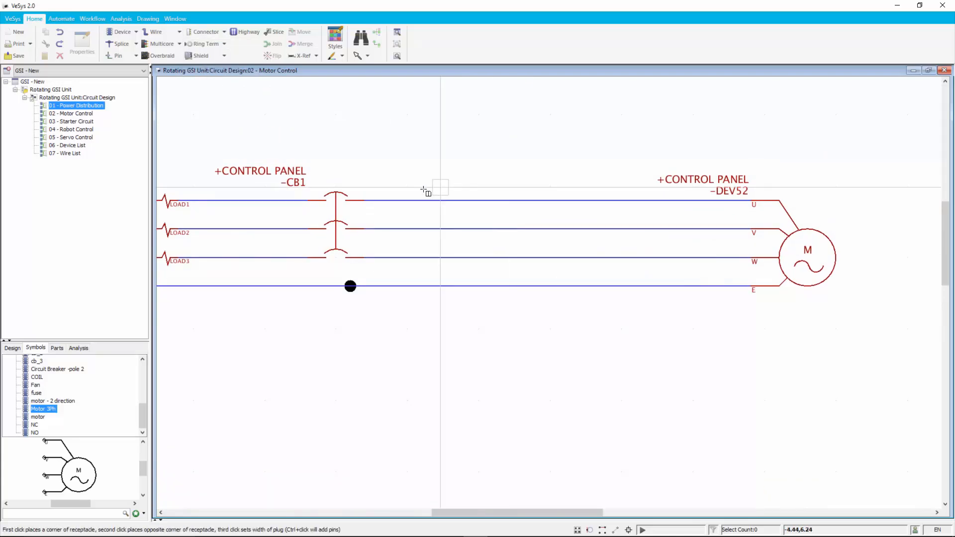
{"action": "left_click", "coordinate": [422, 186]}
{"action": "left_click", "coordinate": [446, 289]}
{"action": "left_click", "coordinate": [478, 298]}
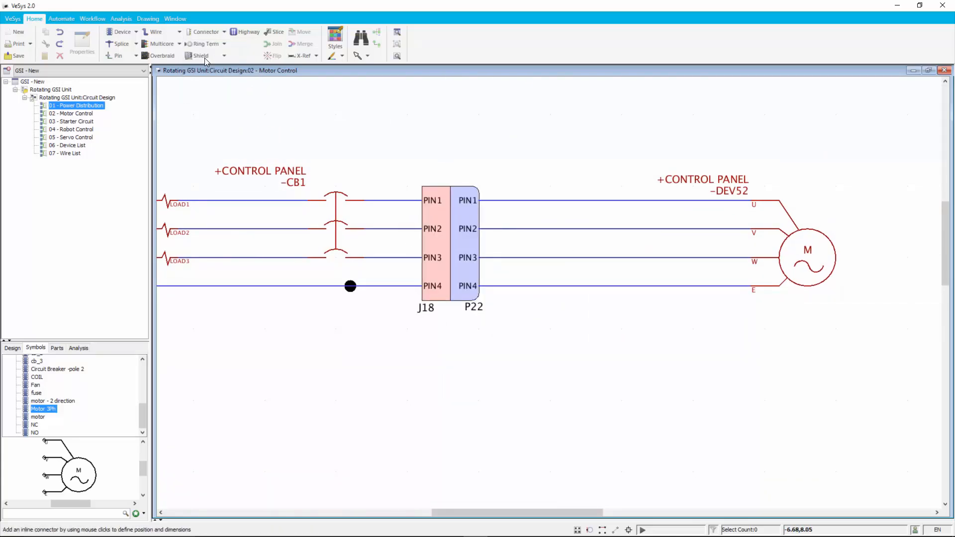
{"action": "left_click", "coordinate": [708, 190]}
{"action": "left_click", "coordinate": [665, 297]}
{"action": "left_click", "coordinate": [636, 314]}
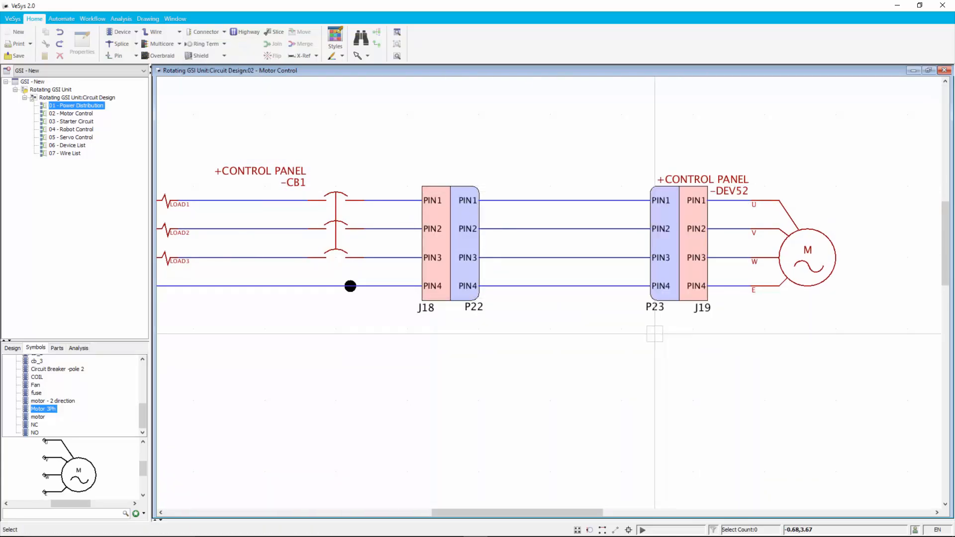
Step: Rename the motor M1 and set its location to CONVEYOR
{"action": "double_click", "coordinate": [807, 255]}
{"action": "type", "text": "Conveyor Motor"}
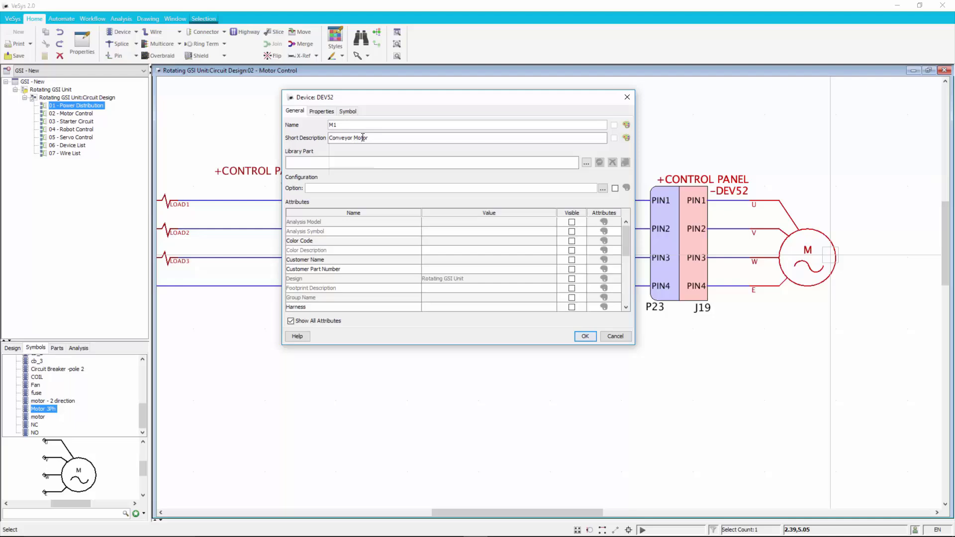
{"action": "left_click", "coordinate": [321, 112]}
{"action": "left_click", "coordinate": [454, 131]}
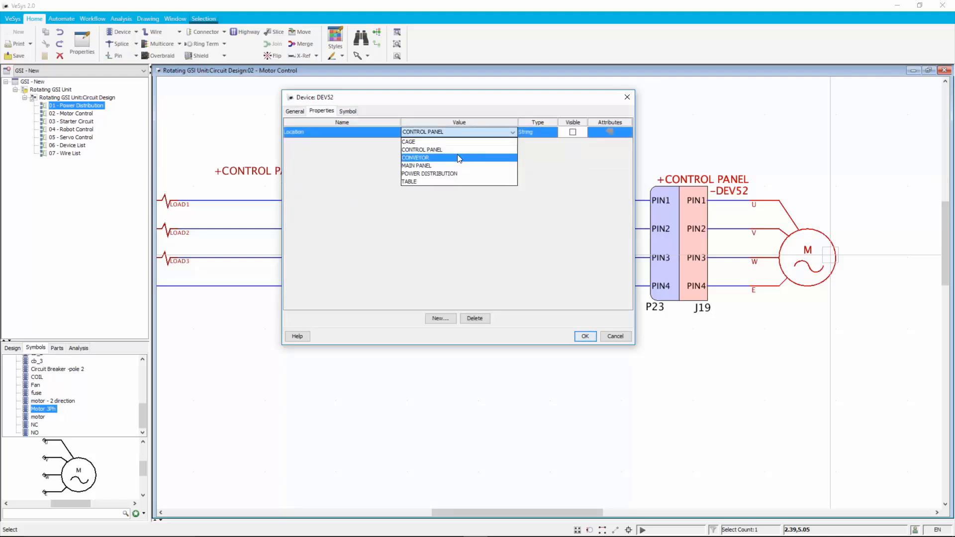
{"action": "left_click", "coordinate": [454, 156]}
{"action": "left_click", "coordinate": [584, 335]}
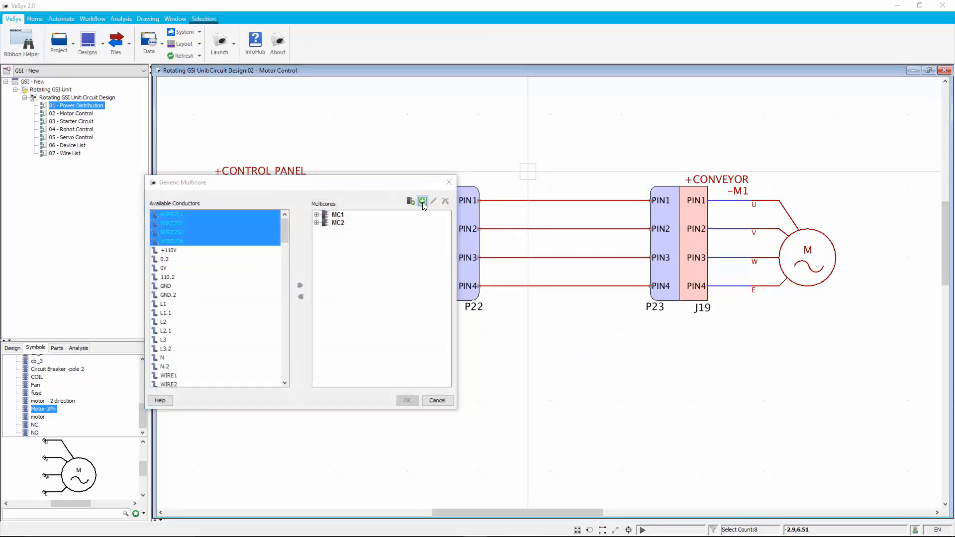
Step: Create multicore MC5 across the connectors and review the wires' harness assignment
{"action": "left_click", "coordinate": [406, 400]}
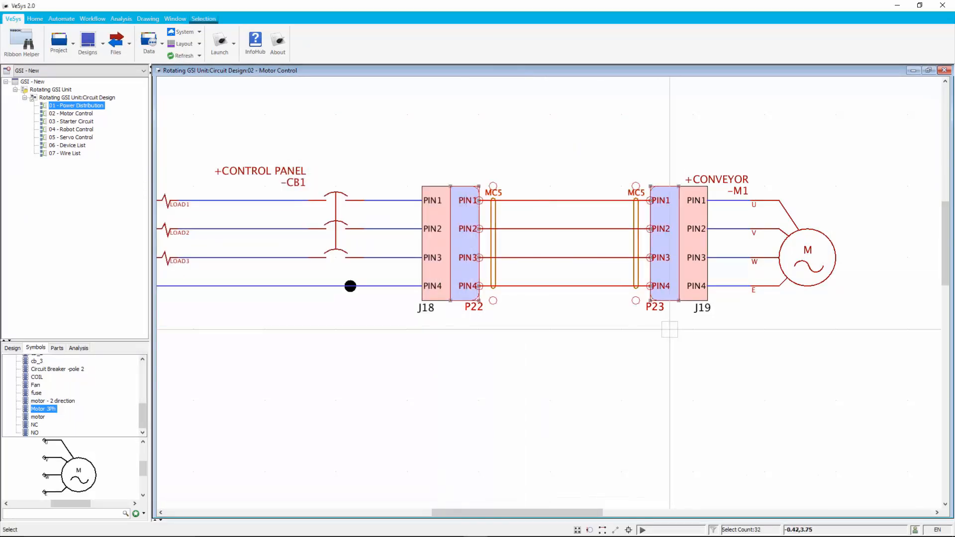
{"action": "right_click", "coordinate": [663, 270]}
{"action": "left_click", "coordinate": [714, 451]}
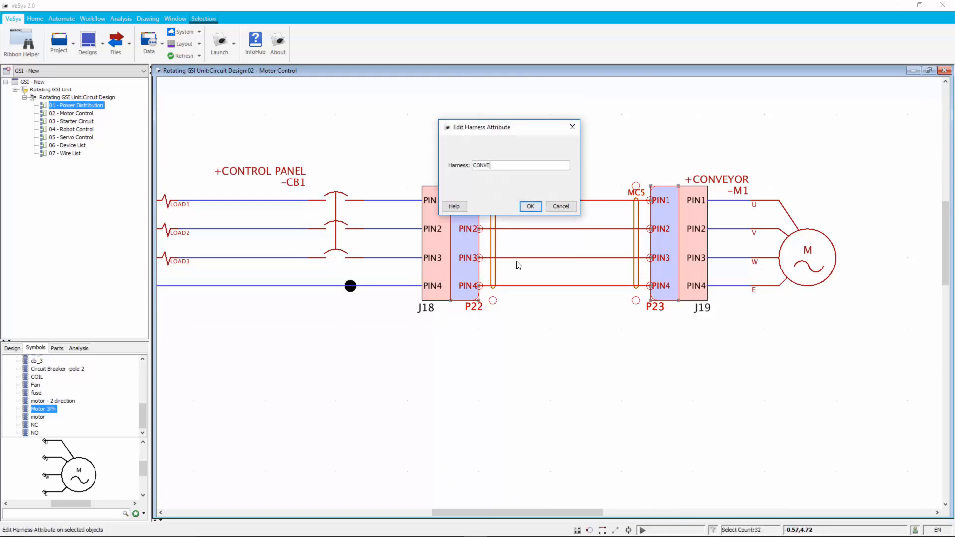
{"action": "left_click", "coordinate": [531, 206]}
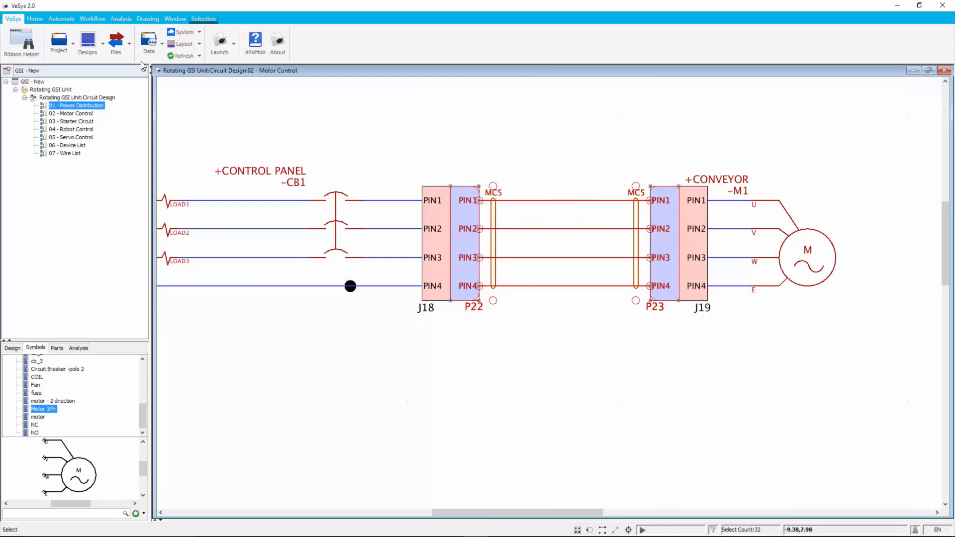
Step: Run the Harness Wizard on the VeSys documents through the connections table and finish the harness
{"action": "left_click", "coordinate": [116, 42]}
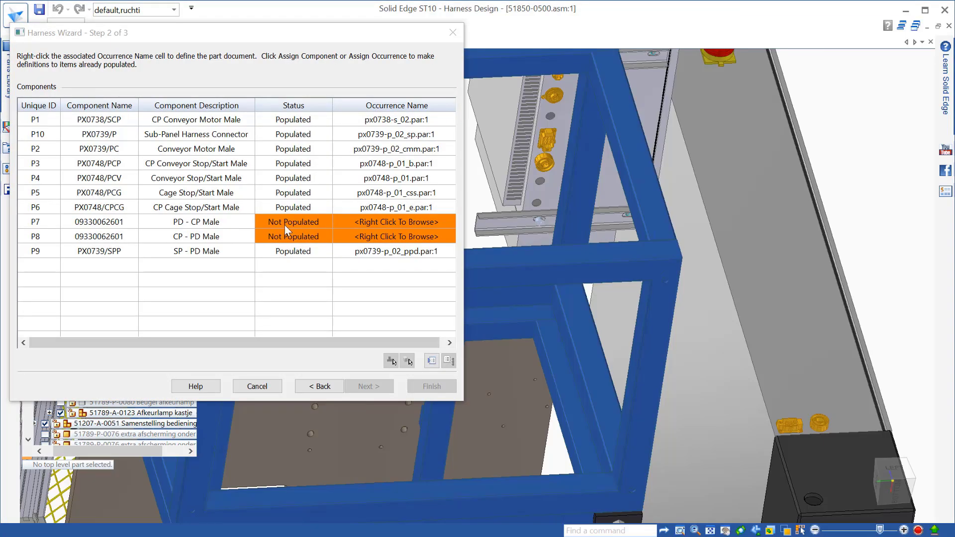
{"action": "left_click", "coordinate": [292, 223]}
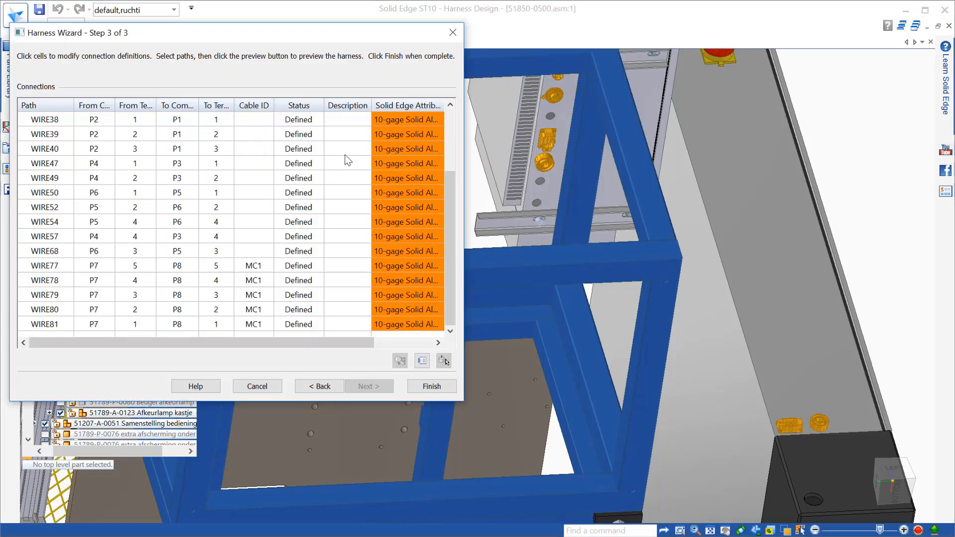
{"action": "left_click_drag", "start_coordinate": [320, 342], "coordinate": [386, 343]}
{"action": "middle_click_drag", "start_coordinate": [690, 343], "coordinate": [672, 336]}
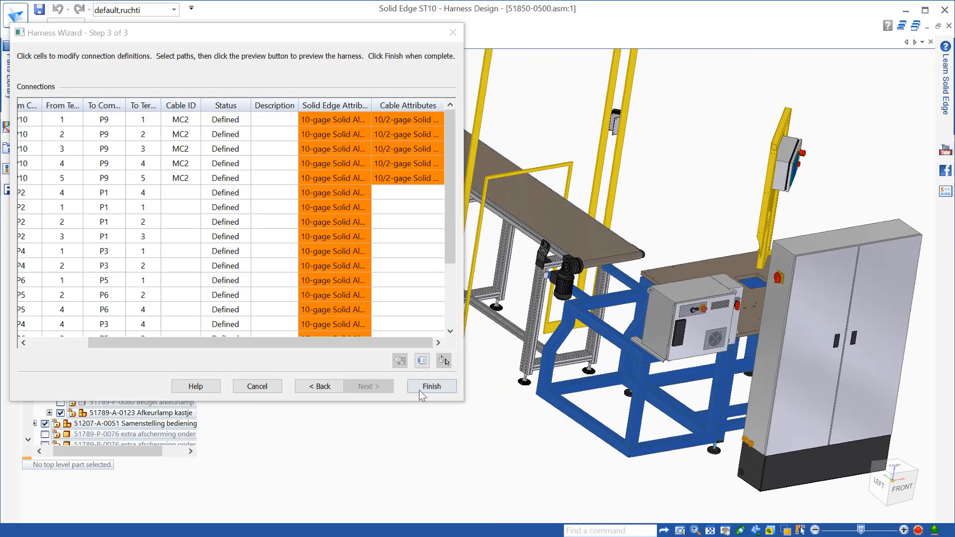
{"action": "left_click", "coordinate": [432, 386]}
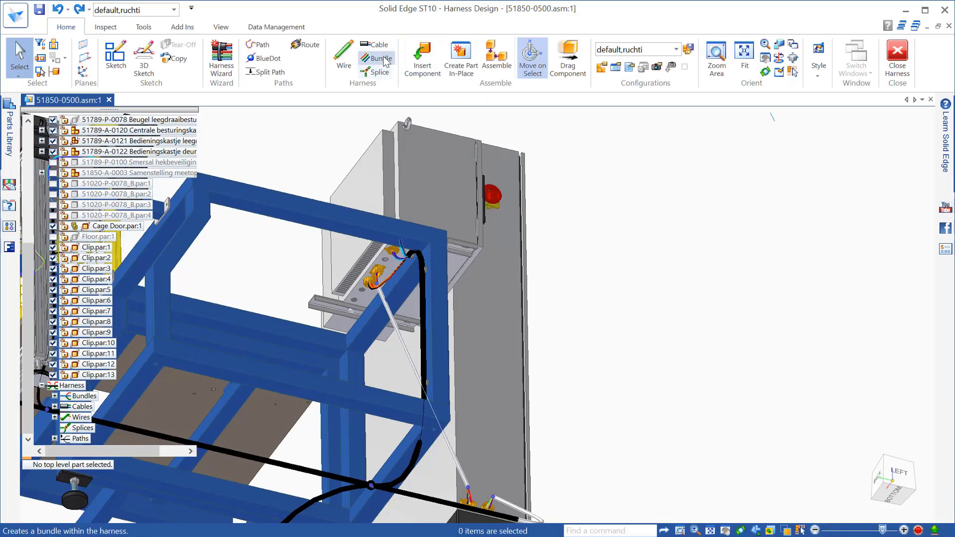
Step: Create Bundle 8 along the chosen path through the harness wires
{"action": "left_click", "coordinate": [385, 61]}
{"action": "left_click", "coordinate": [418, 255]}
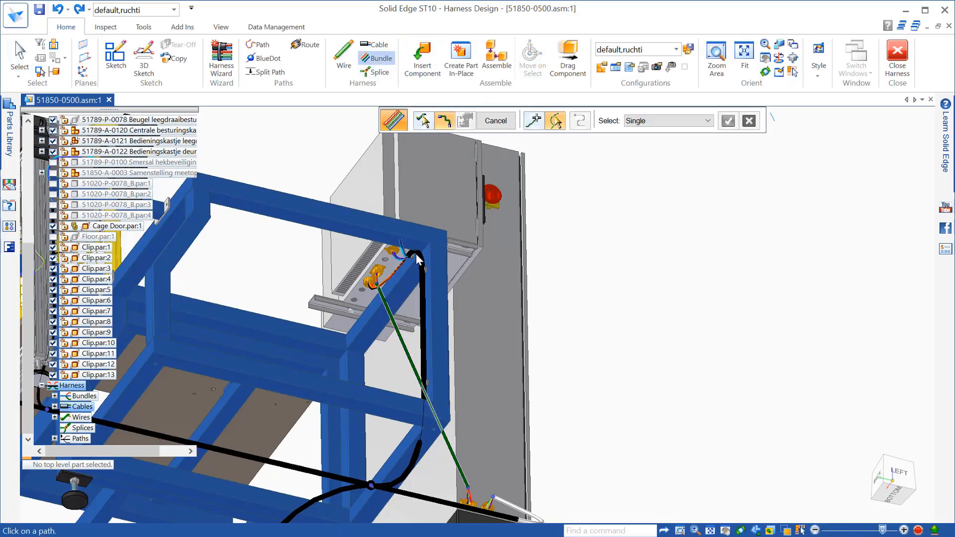
{"action": "right_click", "coordinate": [559, 309]}
{"action": "right_click", "coordinate": [597, 336]}
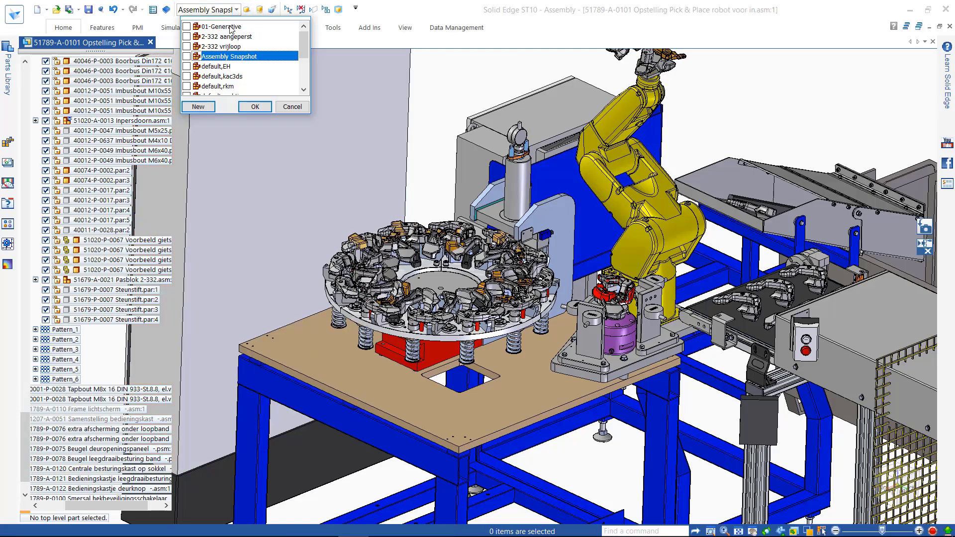
Step: Switch to the 01-Generative configuration and select the gripper's Support part
{"action": "double_click", "coordinate": [221, 27]}
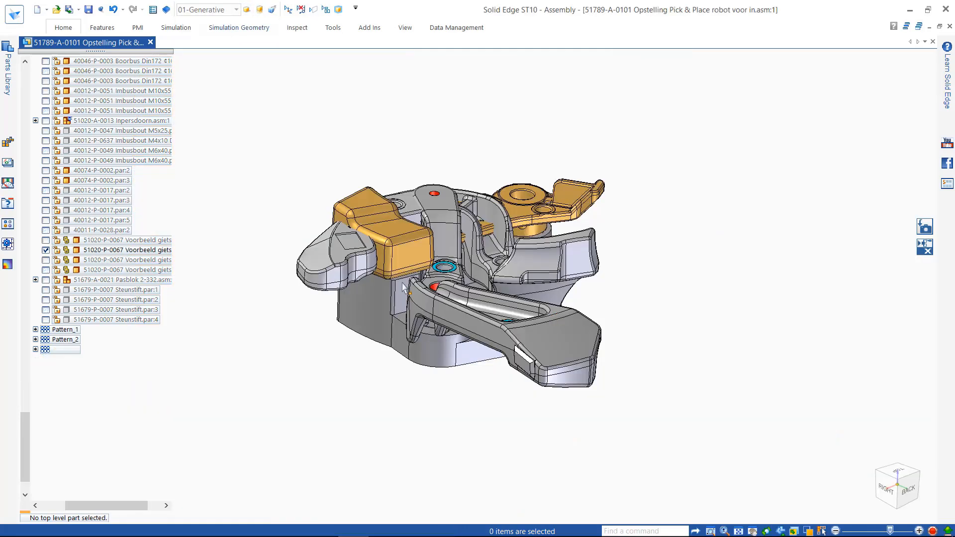
{"action": "mouse_move", "coordinate": [448, 298]}
{"action": "middle_mouse_down"}
{"action": "mouse_move", "coordinate": [447, 237]}
{"action": "mouse_move", "coordinate": [458, 281]}
{"action": "mouse_move", "coordinate": [456, 246]}
{"action": "middle_mouse_up"}
{"action": "left_click", "coordinate": [457, 299]}
Step: Show only the Support part and select it for editing
{"action": "right_click", "coordinate": [428, 122]}
{"action": "left_click", "coordinate": [464, 167]}
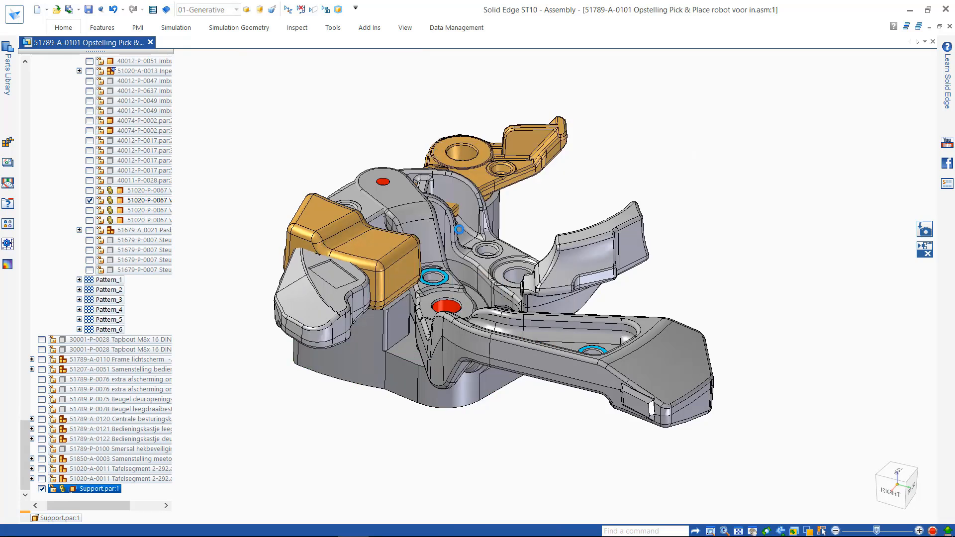
{"action": "mouse_move", "coordinate": [455, 271]}
{"action": "middle_mouse_down"}
{"action": "mouse_move", "coordinate": [336, 269]}
{"action": "mouse_move", "coordinate": [373, 276]}
{"action": "mouse_move", "coordinate": [403, 313]}
{"action": "middle_mouse_up"}
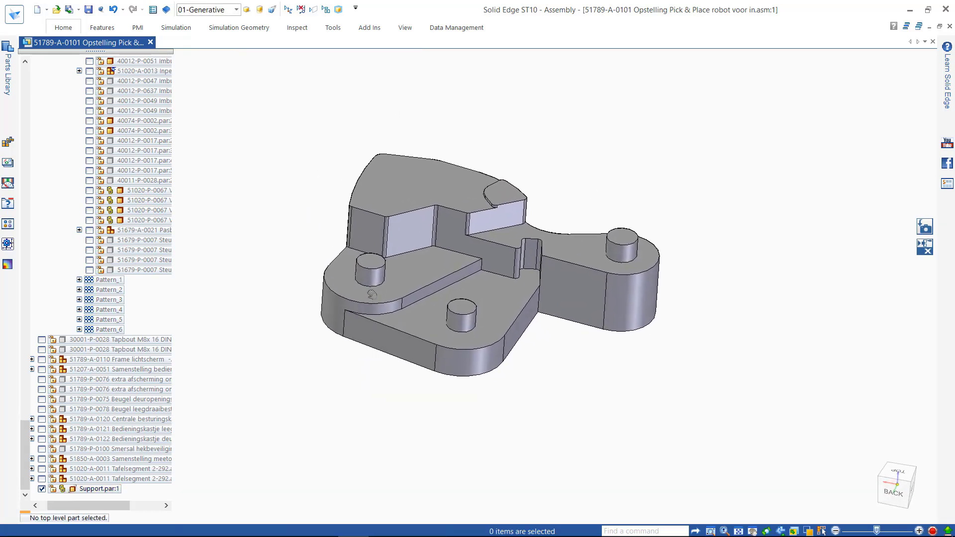
{"action": "left_click", "coordinate": [399, 297]}
Step: Edit Support in place, create a generative study and preserve the two small cylinders
{"action": "double_click", "coordinate": [400, 297]}
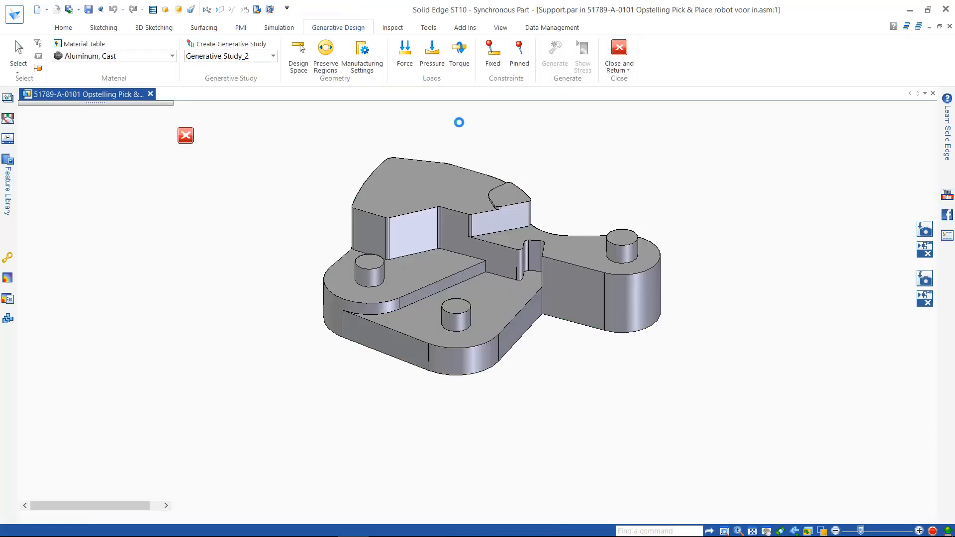
{"action": "left_click", "coordinate": [257, 45]}
{"action": "left_click", "coordinate": [326, 56]}
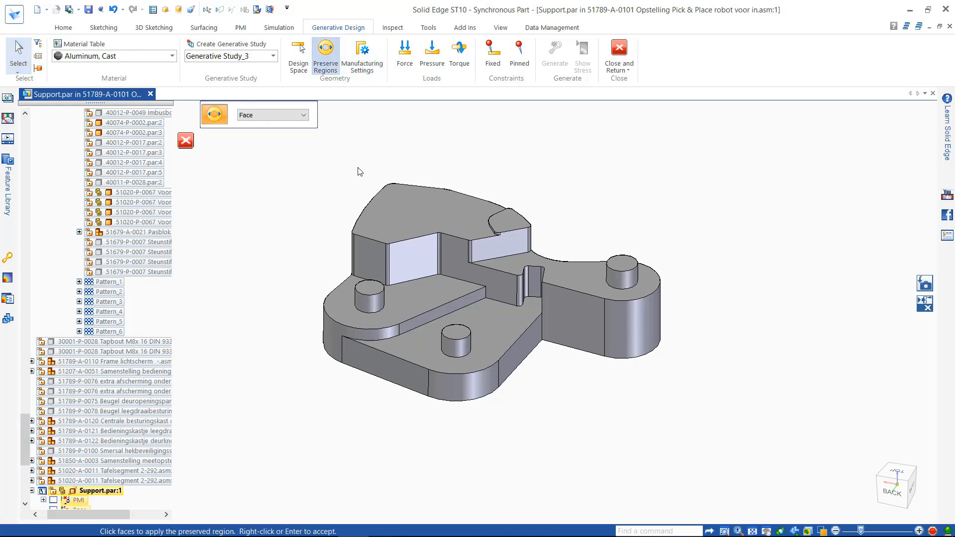
{"action": "left_click", "coordinate": [451, 349]}
{"action": "left_click", "coordinate": [615, 281]}
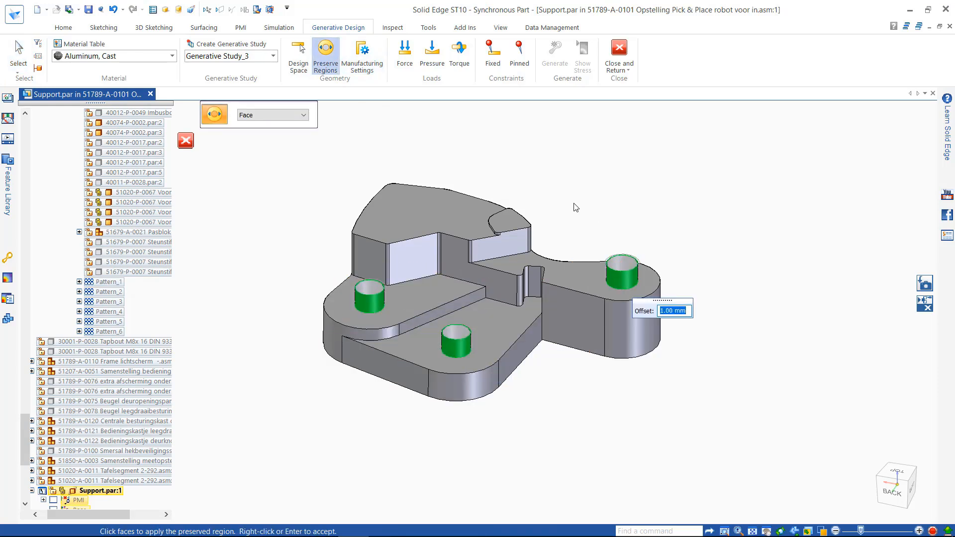
{"action": "key", "text": "Return"}
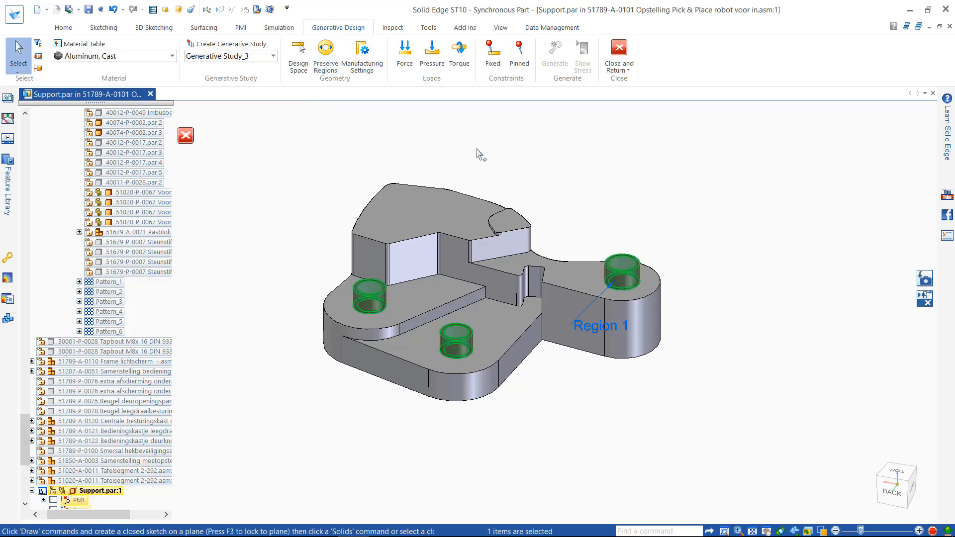
Step: Apply a force load to the top, step, lower base and right arm faces
{"action": "left_click", "coordinate": [404, 53]}
{"action": "left_click", "coordinate": [433, 205]}
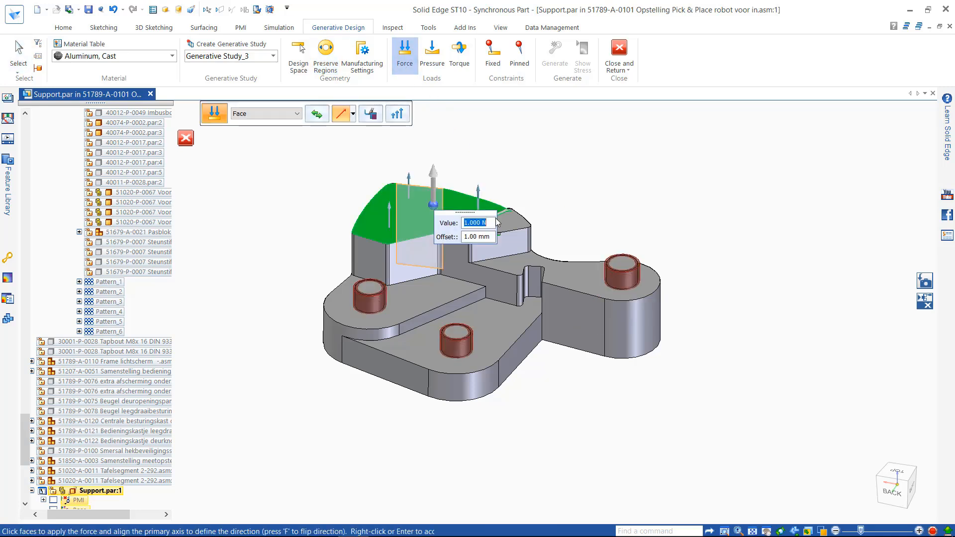
{"action": "left_click", "coordinate": [436, 286]}
{"action": "left_click", "coordinate": [482, 316]}
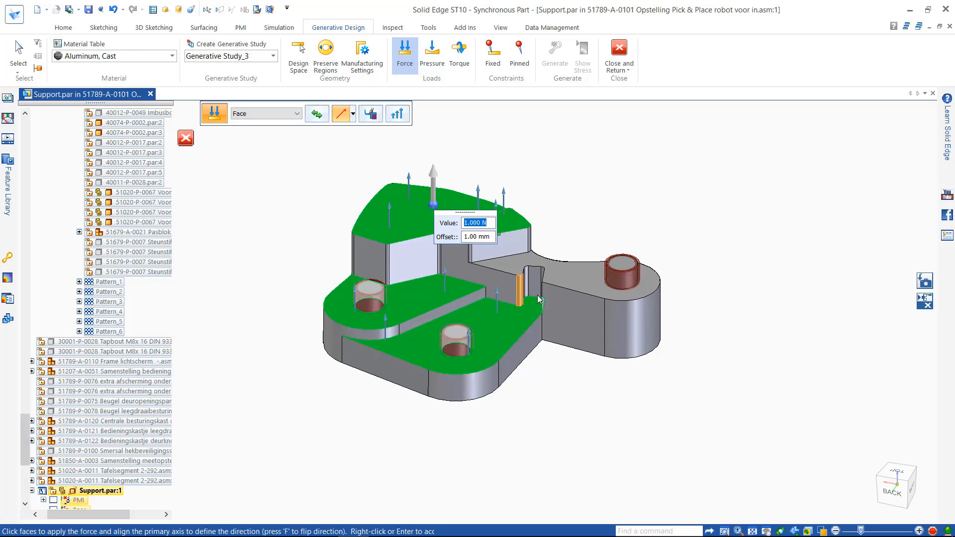
{"action": "left_click", "coordinate": [576, 276]}
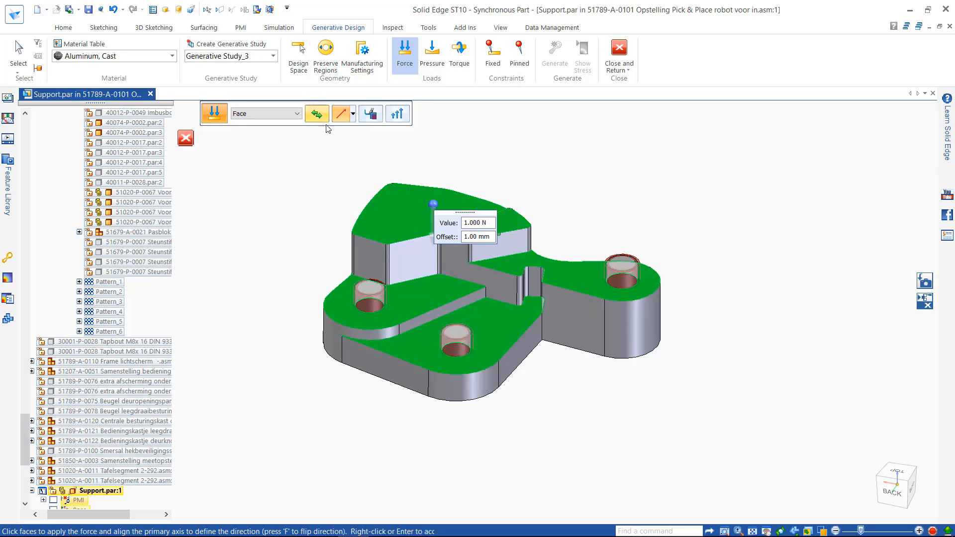
{"action": "key", "text": "Return"}
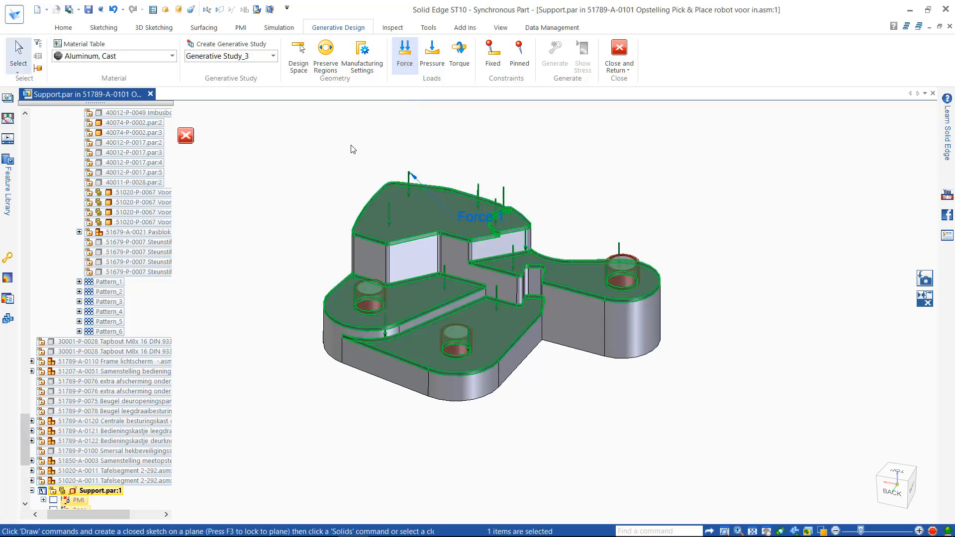
Step: Fix the bottom face and start generating the optimized shape
{"action": "left_click", "coordinate": [492, 57]}
{"action": "middle_click_drag", "start_coordinate": [565, 322], "coordinate": [501, 354]}
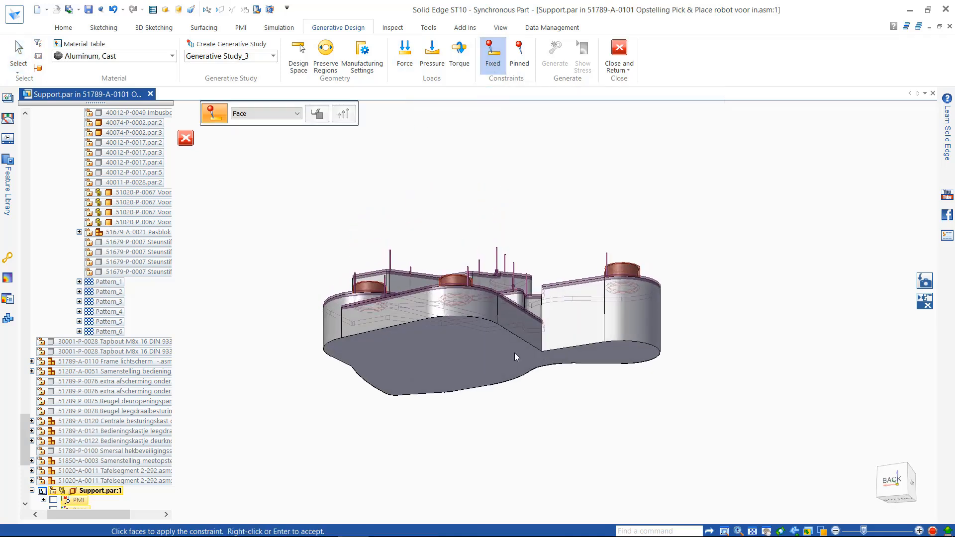
{"action": "left_click", "coordinate": [498, 355]}
{"action": "middle_click_drag", "start_coordinate": [522, 298], "coordinate": [548, 210]}
{"action": "key", "text": "Return"}
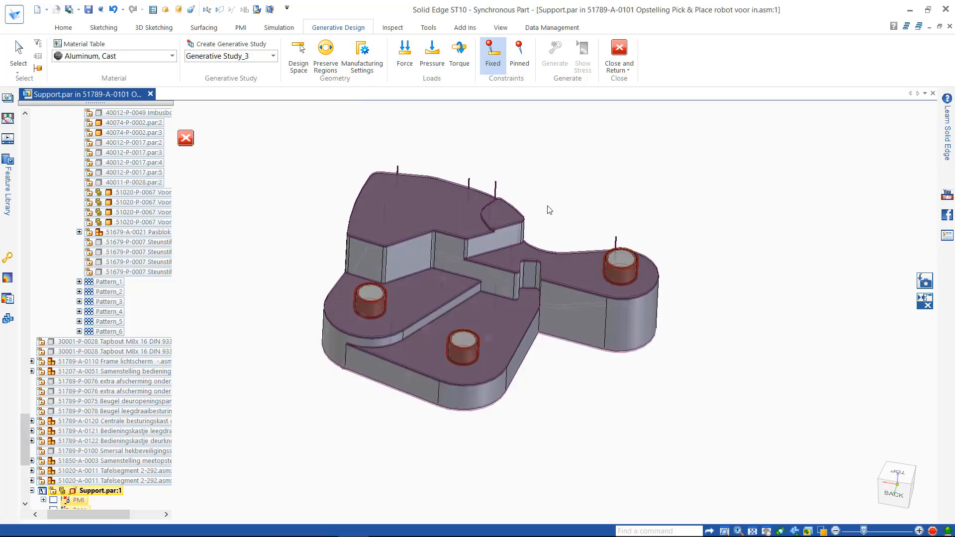
{"action": "left_click", "coordinate": [555, 57]}
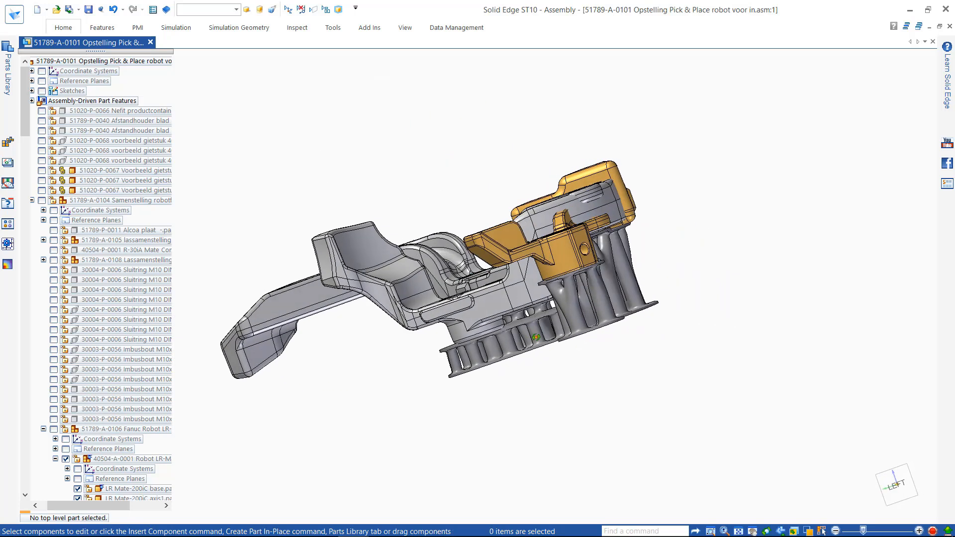
Step: Orbit the gripper assembly to inspect the generated lattice support
{"action": "middle_click_drag", "start_coordinate": [534, 337], "coordinate": [679, 354]}
{"action": "scroll", "coordinate": [679, 353], "scroll_direction": "up", "scroll_amount": 3}
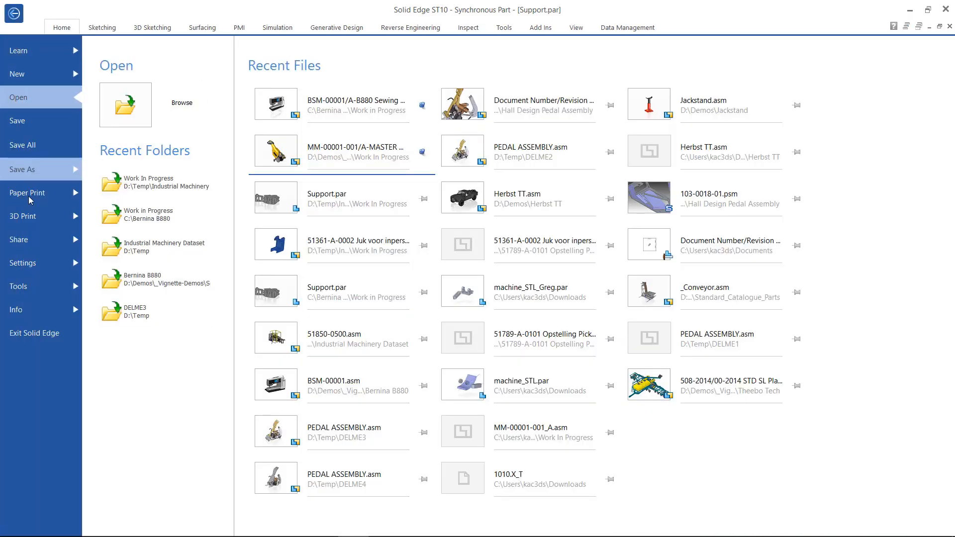
Step: Preview Support.par on the print bed and send it to the online 3D print ordering service
{"action": "left_click", "coordinate": [22, 216]}
{"action": "left_click", "coordinate": [195, 94]}
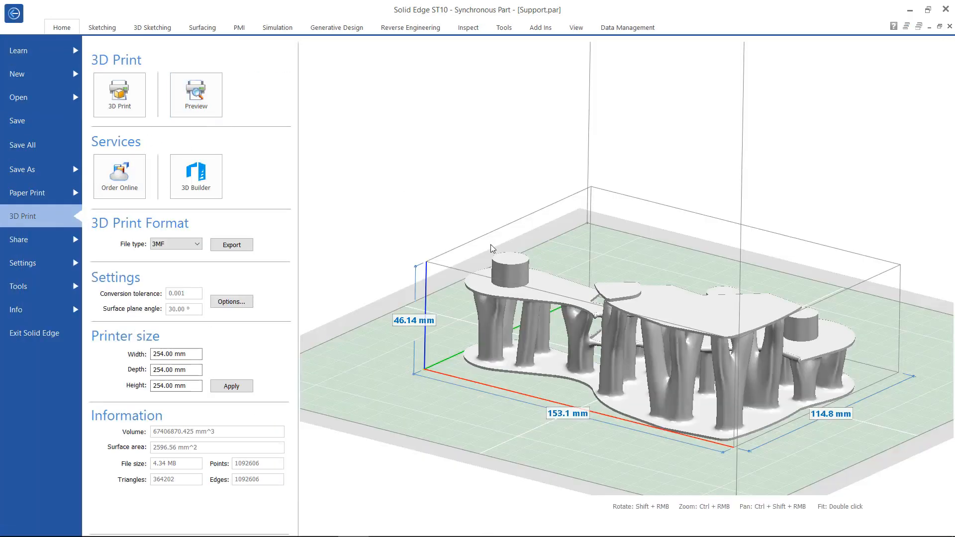
{"action": "right_click_drag", "start_coordinate": [503, 262], "coordinate": [536, 310], "text": "shift"}
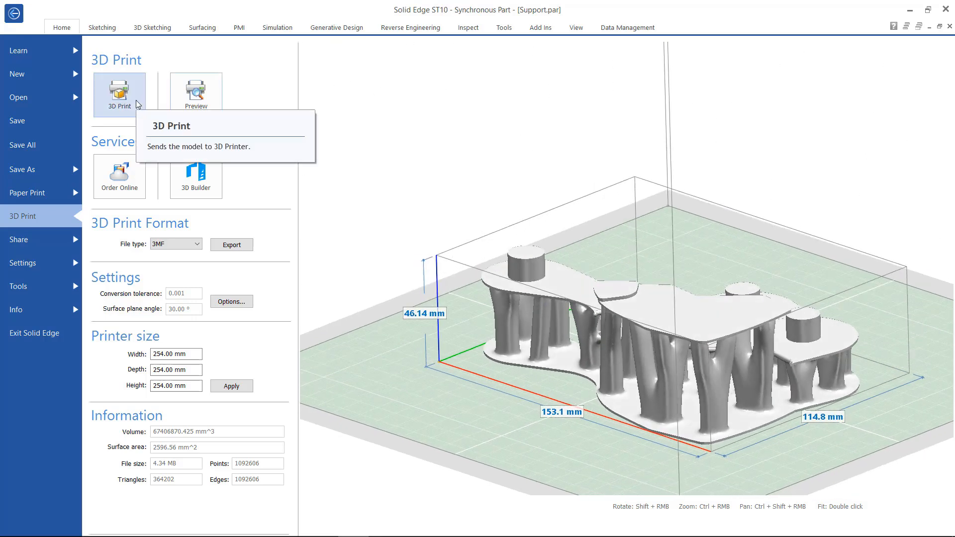
{"action": "left_click", "coordinate": [131, 176]}
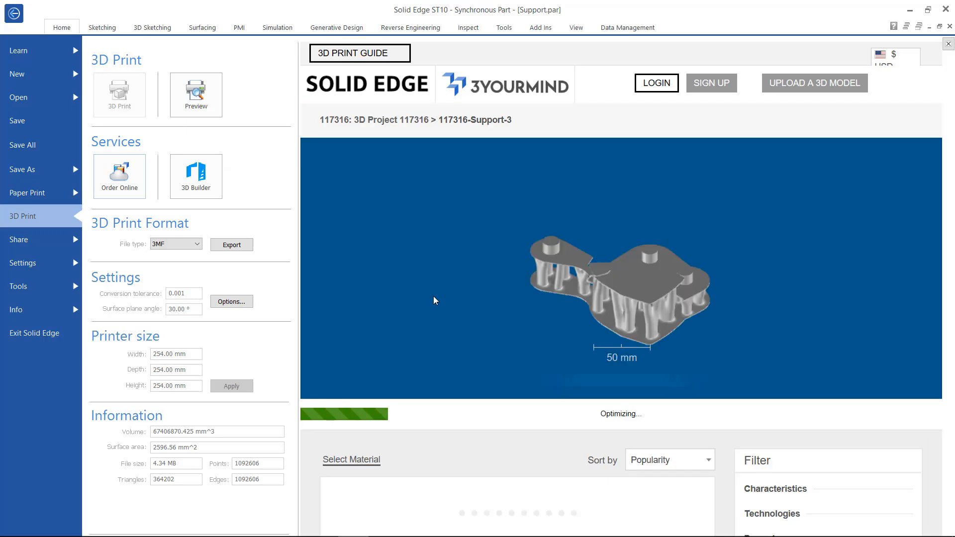
{"action": "scroll", "coordinate": [459, 422], "scroll_direction": "down", "scroll_amount": 3}
{"action": "scroll", "coordinate": [467, 448], "scroll_direction": "down", "scroll_amount": 2}
{"action": "scroll", "coordinate": [467, 448], "scroll_direction": "down", "scroll_amount": 2}
{"action": "scroll", "coordinate": [467, 448], "scroll_direction": "down", "scroll_amount": 3}
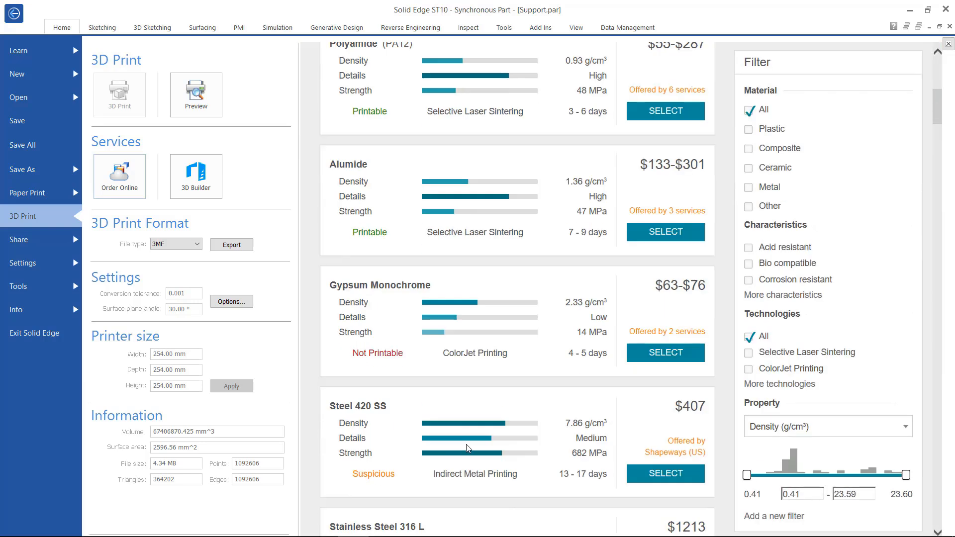
{"action": "scroll", "coordinate": [467, 447], "scroll_direction": "down", "scroll_amount": 3}
{"action": "scroll", "coordinate": [467, 448], "scroll_direction": "down", "scroll_amount": 3}
{"action": "scroll", "coordinate": [467, 447], "scroll_direction": "down", "scroll_amount": 2}
{"action": "scroll", "coordinate": [467, 448], "scroll_direction": "down", "scroll_amount": 3}
{"action": "scroll", "coordinate": [467, 447], "scroll_direction": "down", "scroll_amount": 2}
{"action": "scroll", "coordinate": [467, 447], "scroll_direction": "down", "scroll_amount": 2}
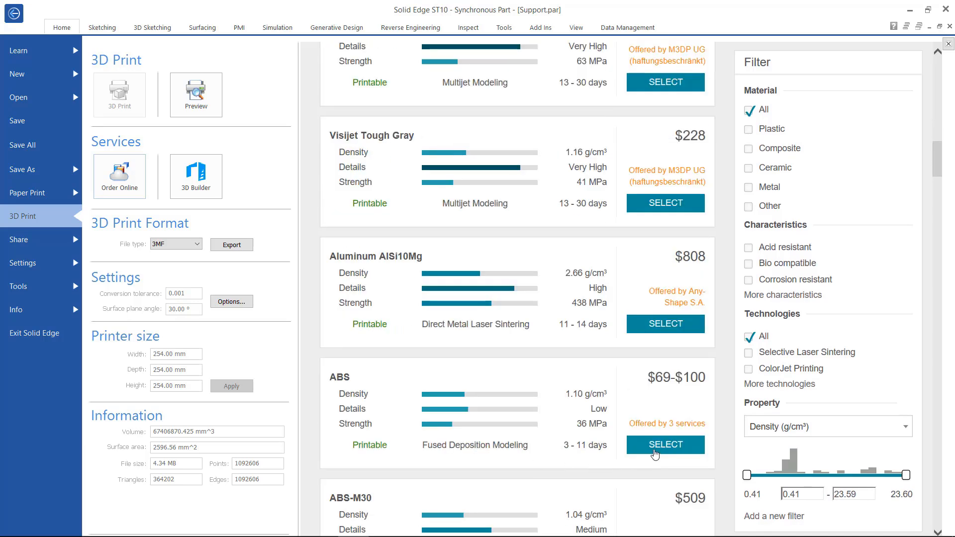
Step: Choose ABS as the material and 3Dream as the service, quoting $68.77
{"action": "left_click", "coordinate": [657, 449]}
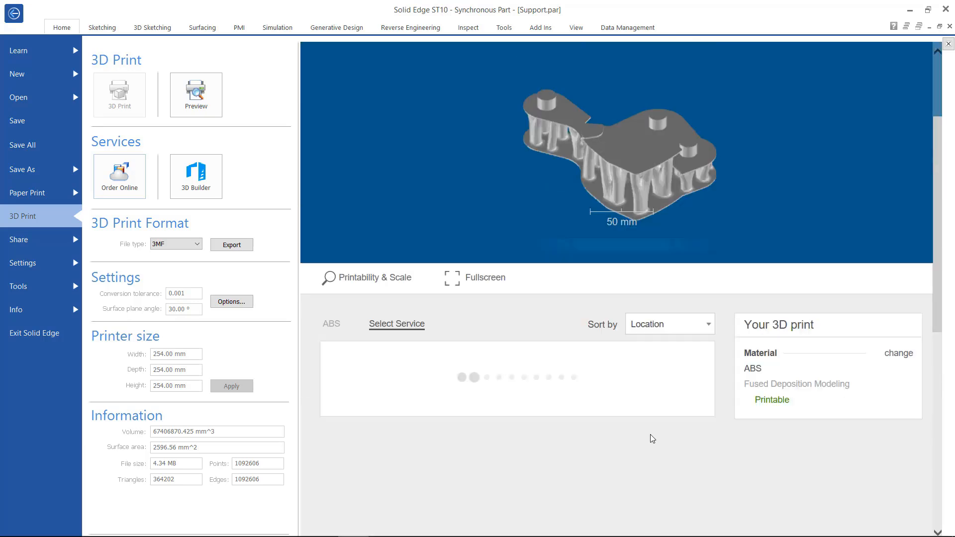
{"action": "scroll", "coordinate": [756, 463], "scroll_direction": "down", "scroll_amount": 1}
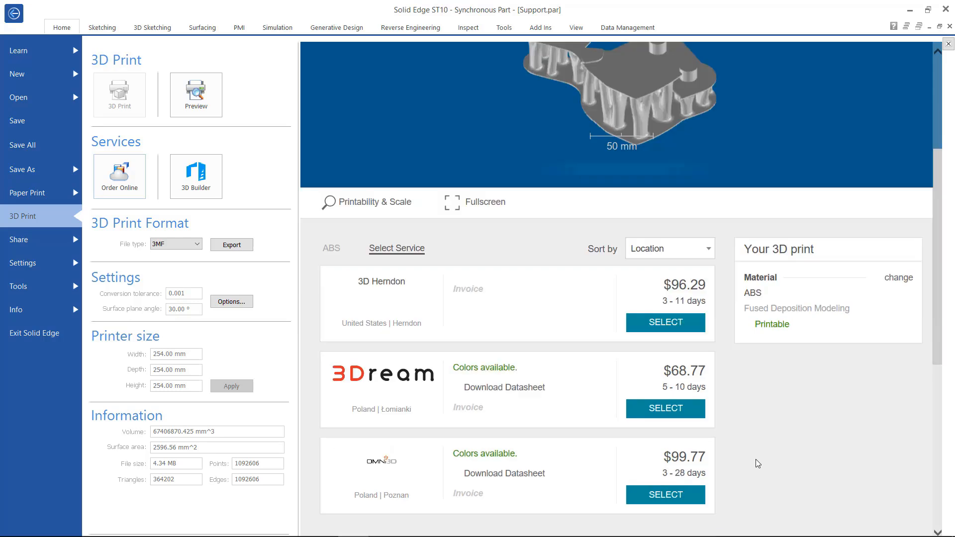
{"action": "left_click", "coordinate": [666, 409]}
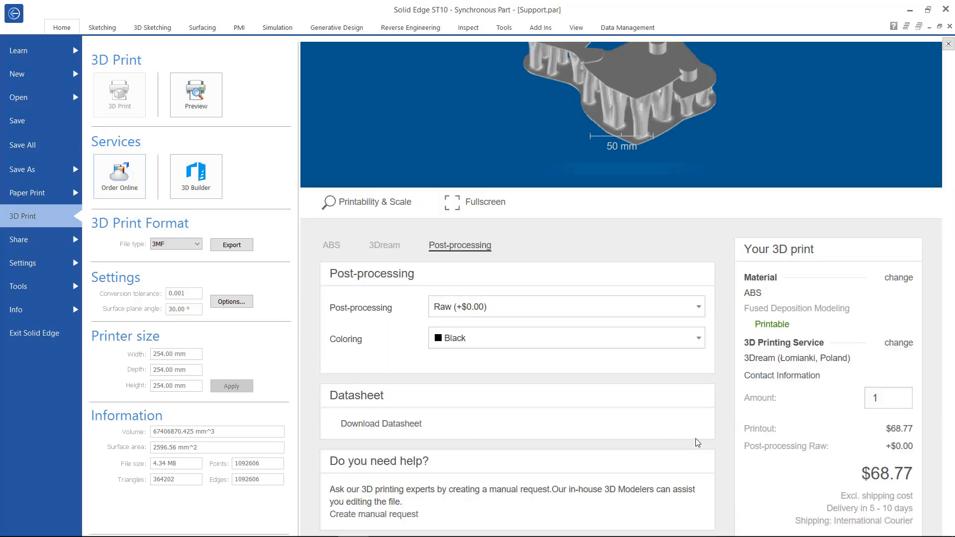
{"action": "scroll", "coordinate": [696, 443], "scroll_direction": "down", "scroll_amount": 1}
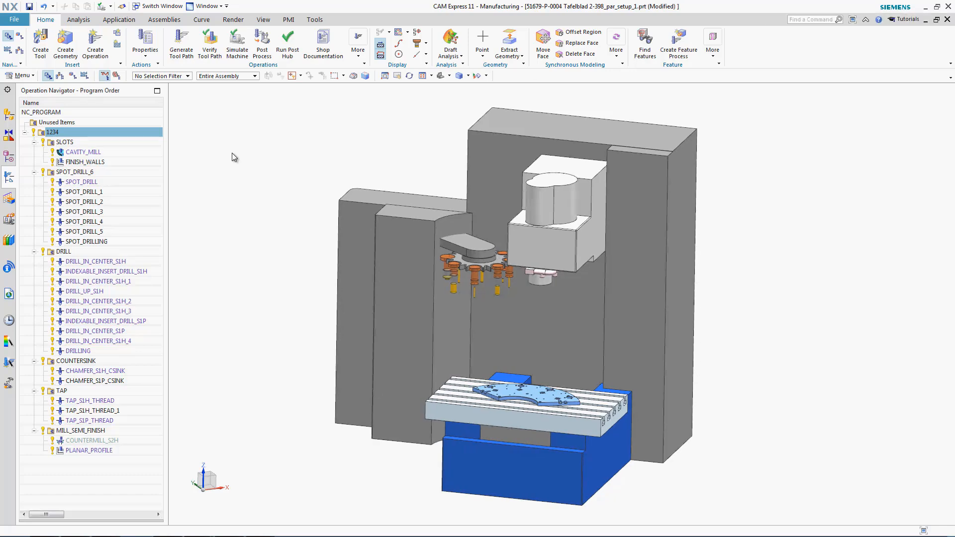
Step: Run the Tafelblad machine simulation with material removal and adjust the playback speed
{"action": "left_click", "coordinate": [239, 50]}
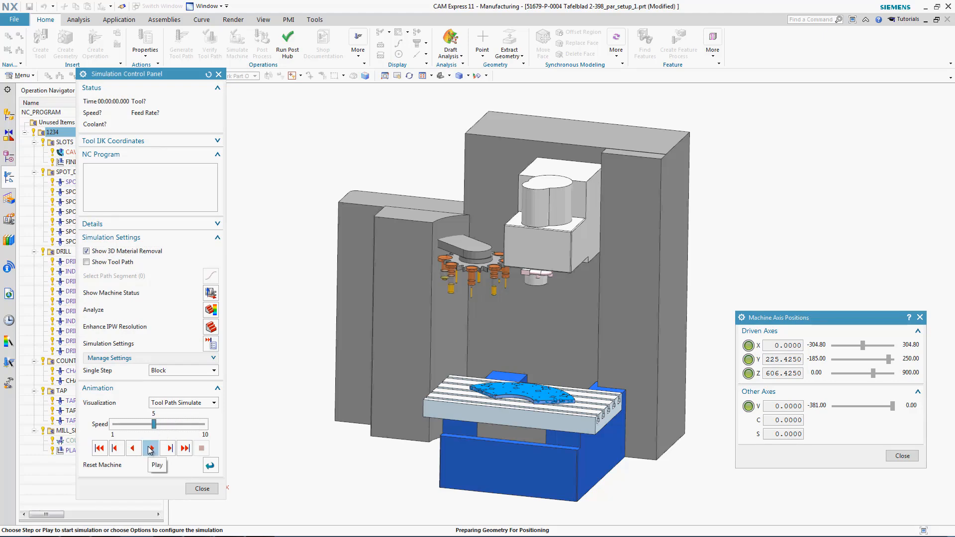
{"action": "left_click", "coordinate": [149, 448]}
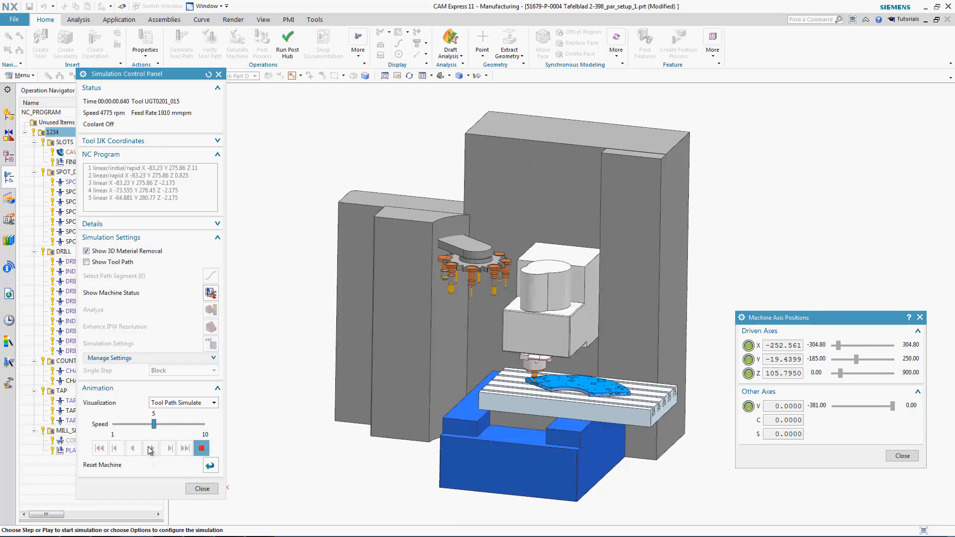
{"action": "scroll", "coordinate": [243, 426], "scroll_direction": "up", "scroll_amount": 5}
{"action": "scroll", "coordinate": [243, 427], "scroll_direction": "up", "scroll_amount": 4}
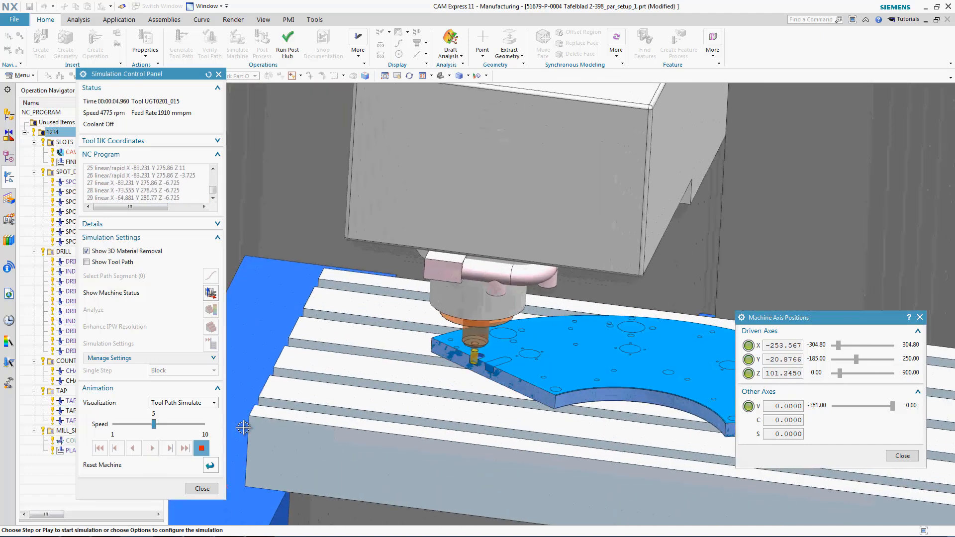
{"action": "scroll", "coordinate": [244, 427], "scroll_direction": "up", "scroll_amount": 2}
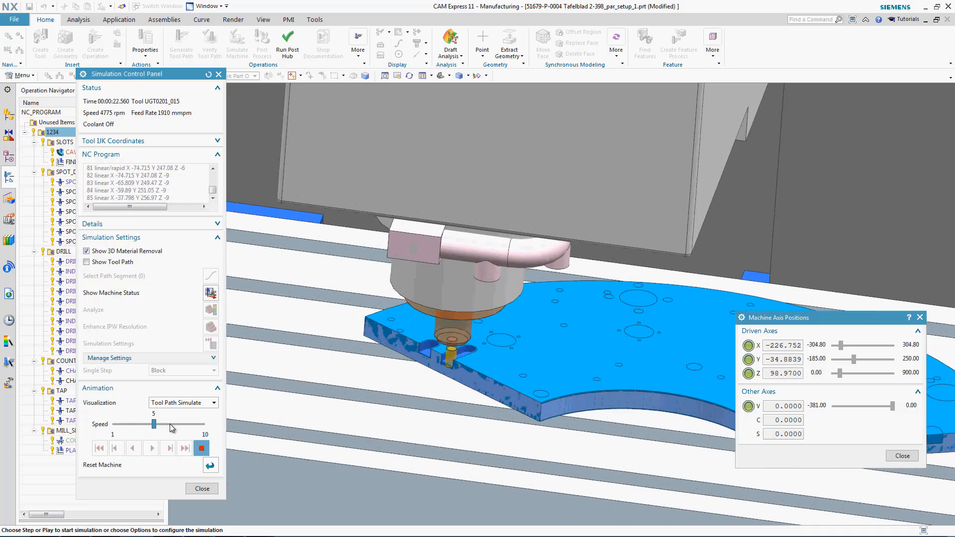
{"action": "left_click_drag", "start_coordinate": [154, 424], "coordinate": [177, 425]}
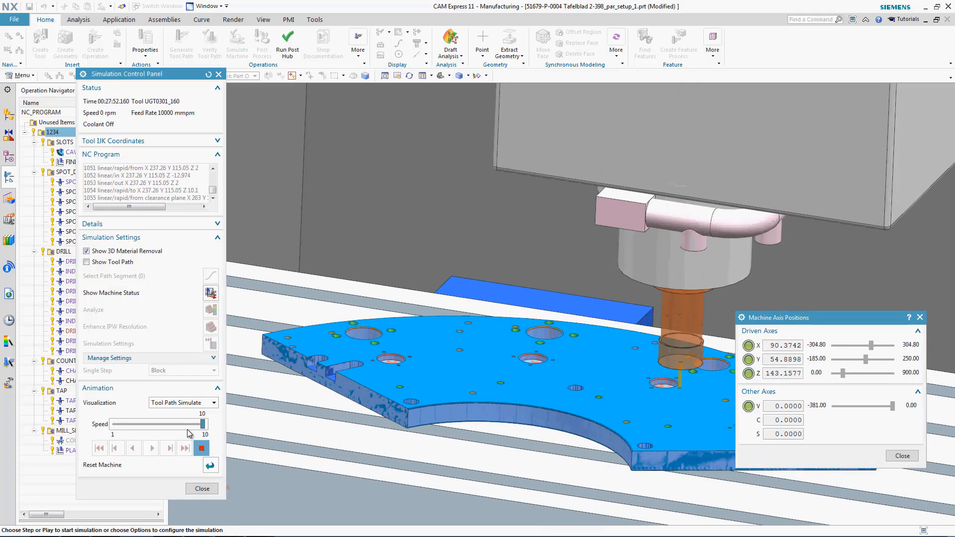
{"action": "left_click", "coordinate": [187, 426]}
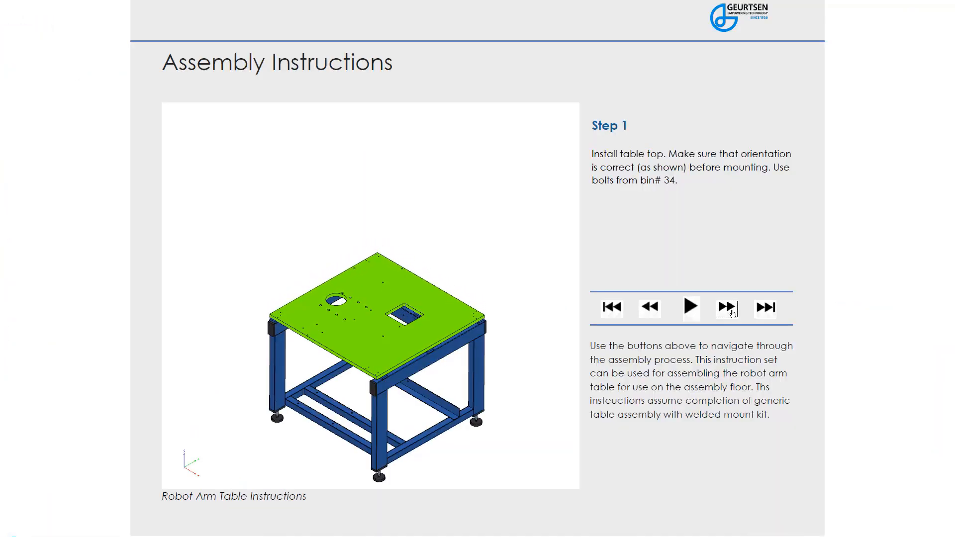
Step: Advance the Robot Arm Table instructions from Step 1 to the final Step 16
{"action": "left_click", "coordinate": [727, 306]}
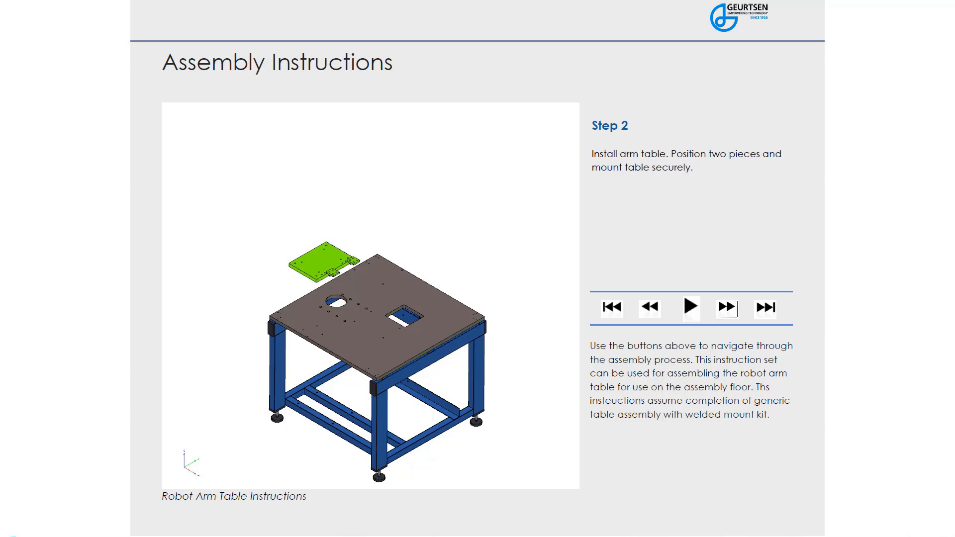
{"action": "left_click", "coordinate": [726, 306]}
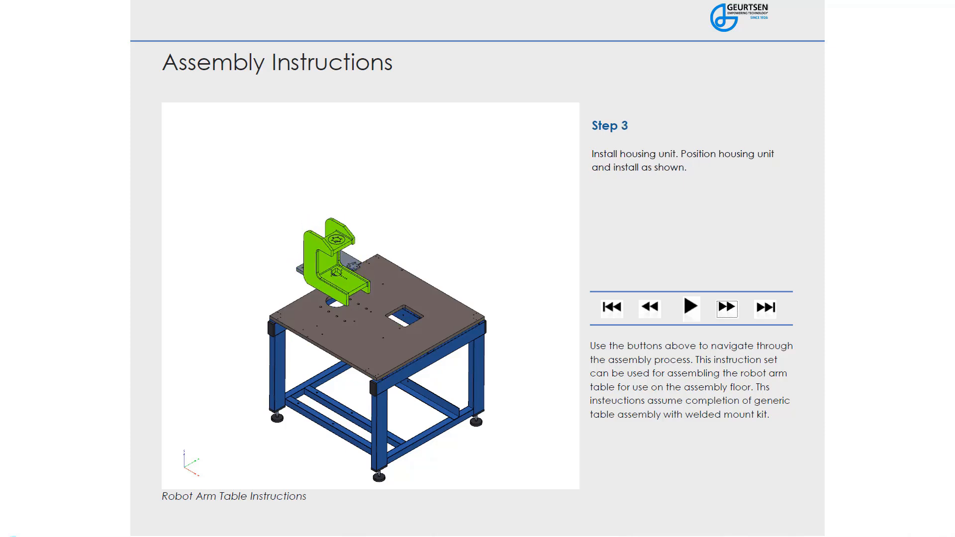
{"action": "left_click", "coordinate": [727, 307]}
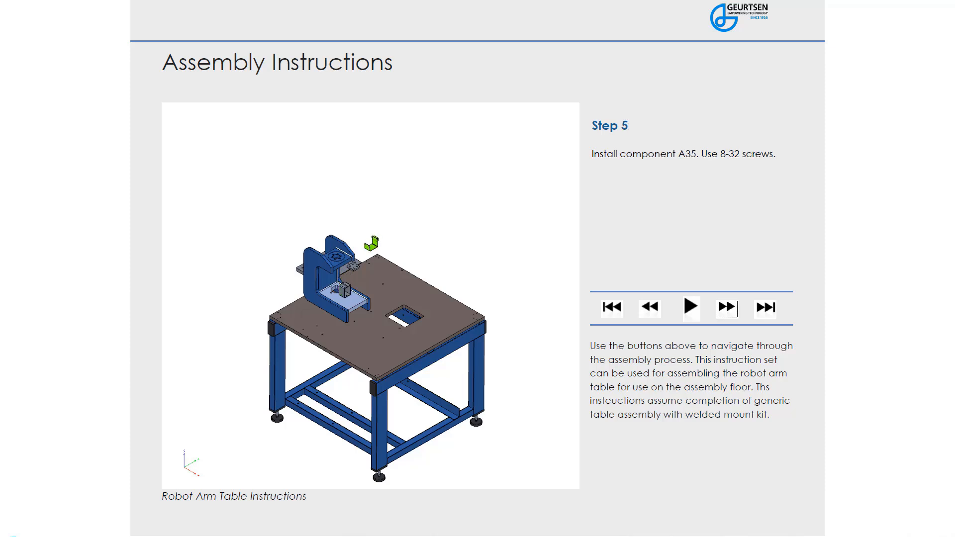
{"action": "left_click", "coordinate": [727, 306]}
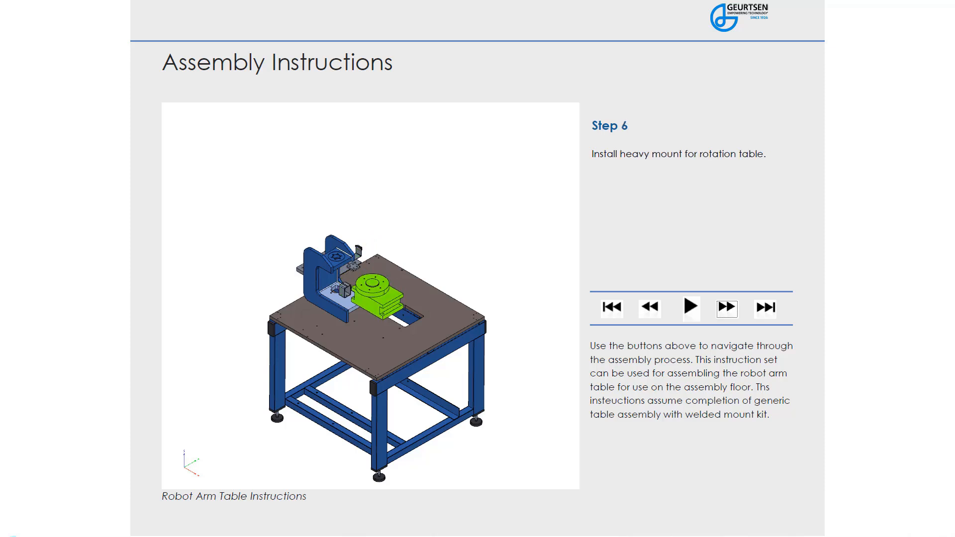
{"action": "left_click", "coordinate": [727, 307]}
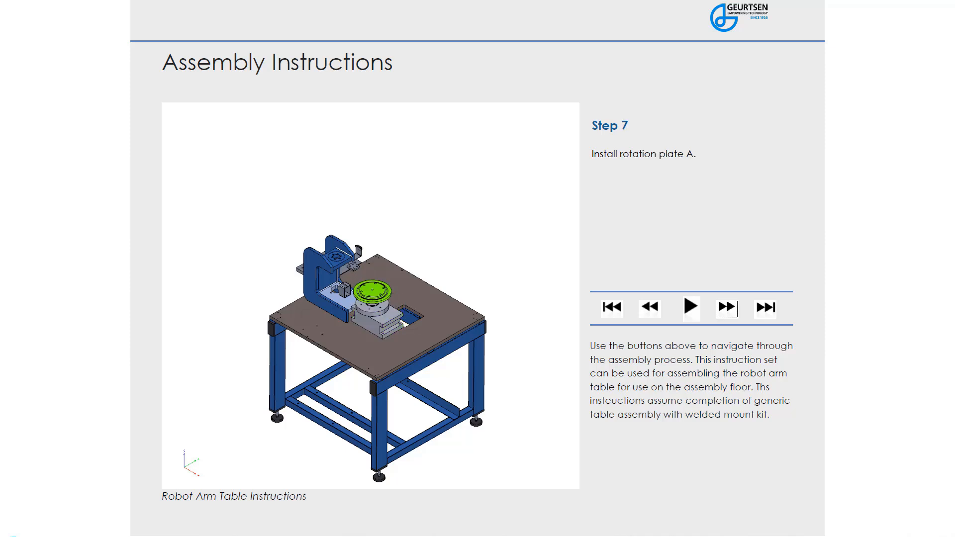
{"action": "left_click", "coordinate": [727, 307]}
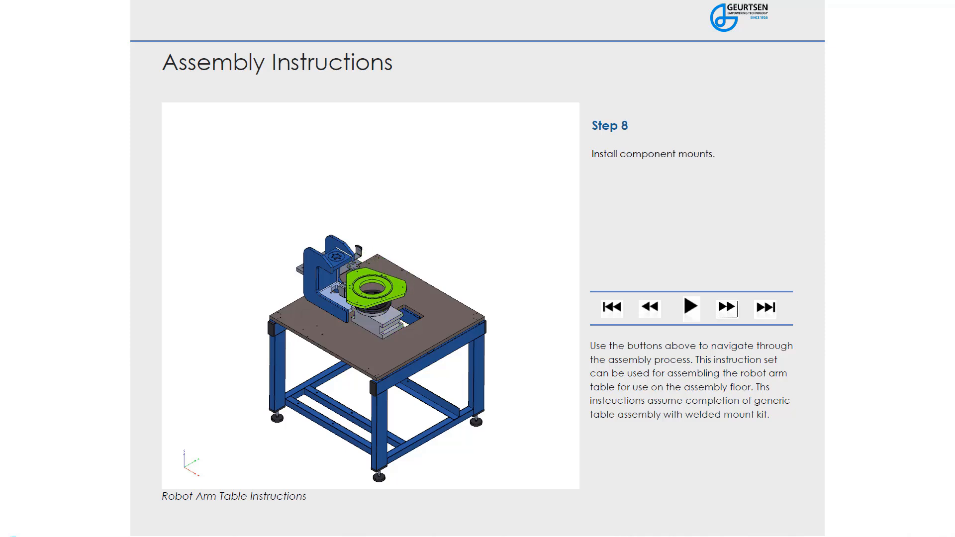
{"action": "left_click", "coordinate": [726, 307]}
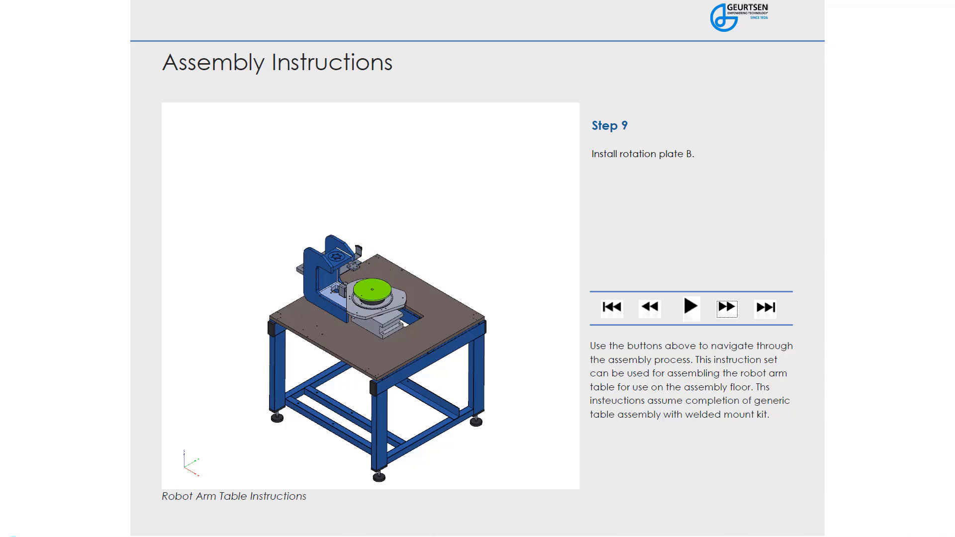
{"action": "left_click", "coordinate": [726, 307]}
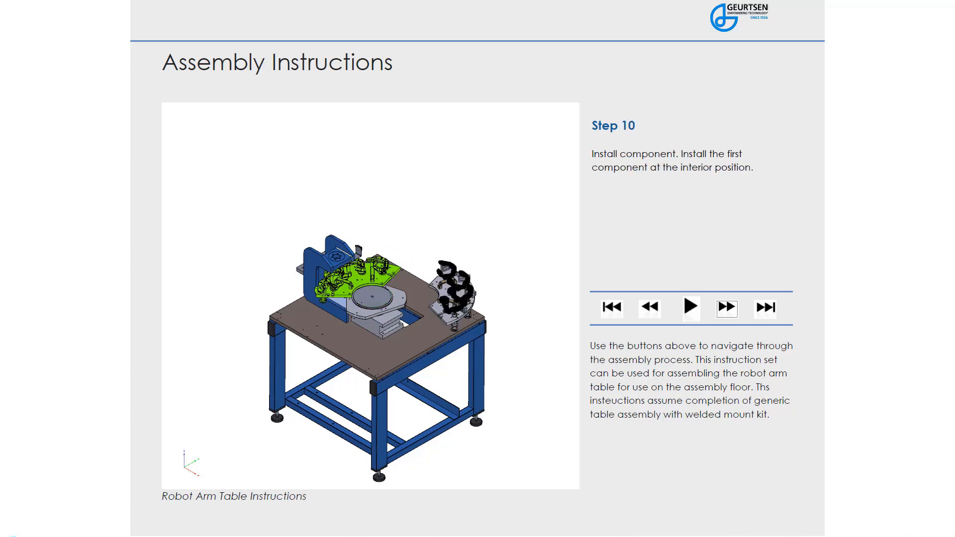
{"action": "left_click", "coordinate": [727, 307]}
{"action": "left_click", "coordinate": [726, 306]}
{"action": "left_click", "coordinate": [727, 307]}
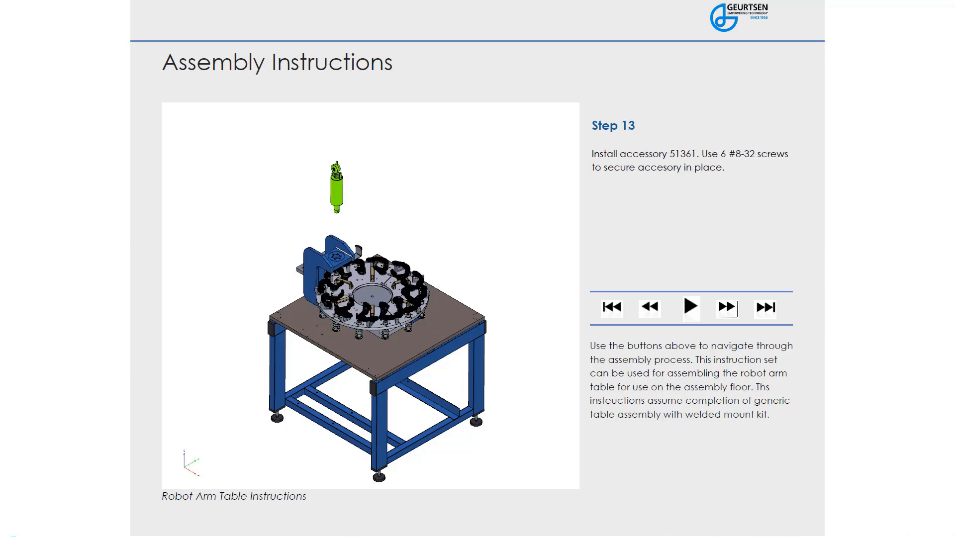
{"action": "left_click", "coordinate": [726, 307]}
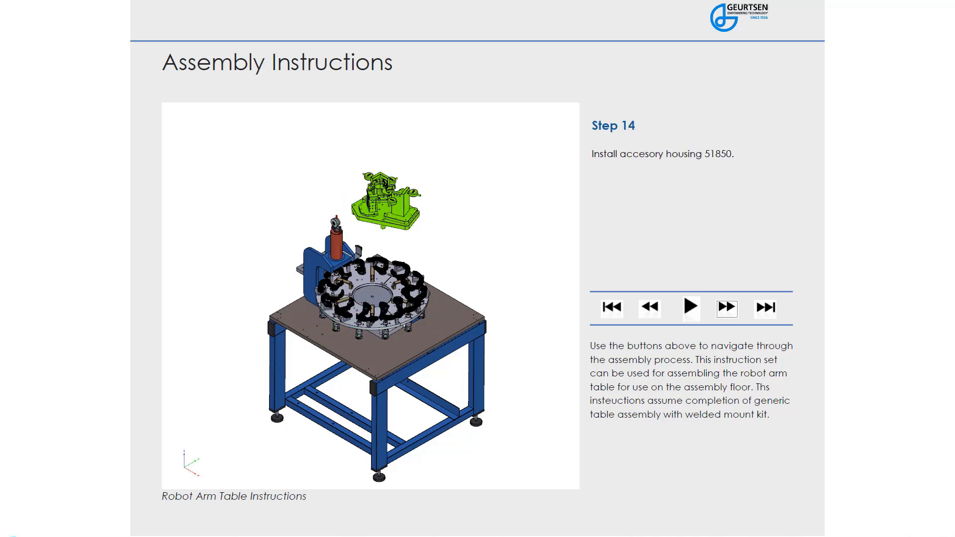
{"action": "left_click", "coordinate": [726, 306]}
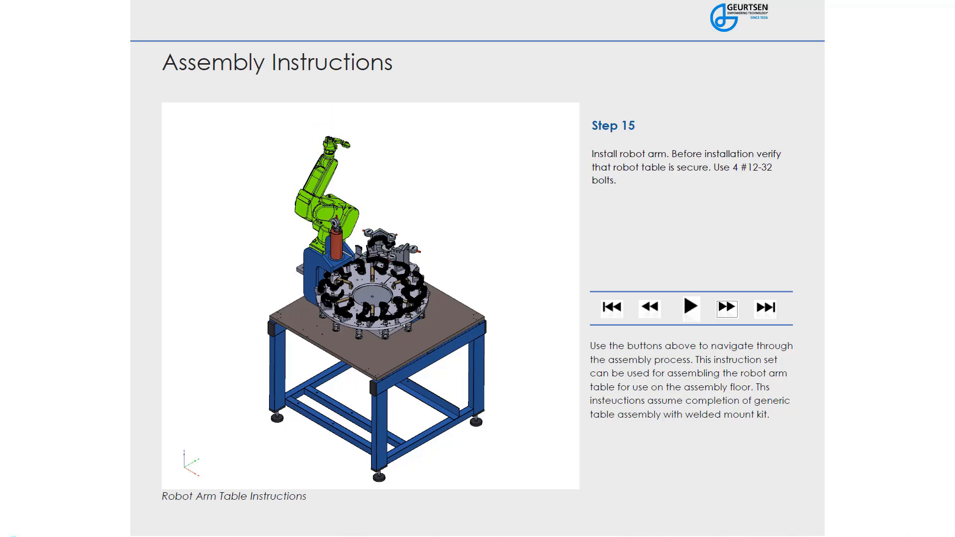
{"action": "left_click", "coordinate": [727, 307]}
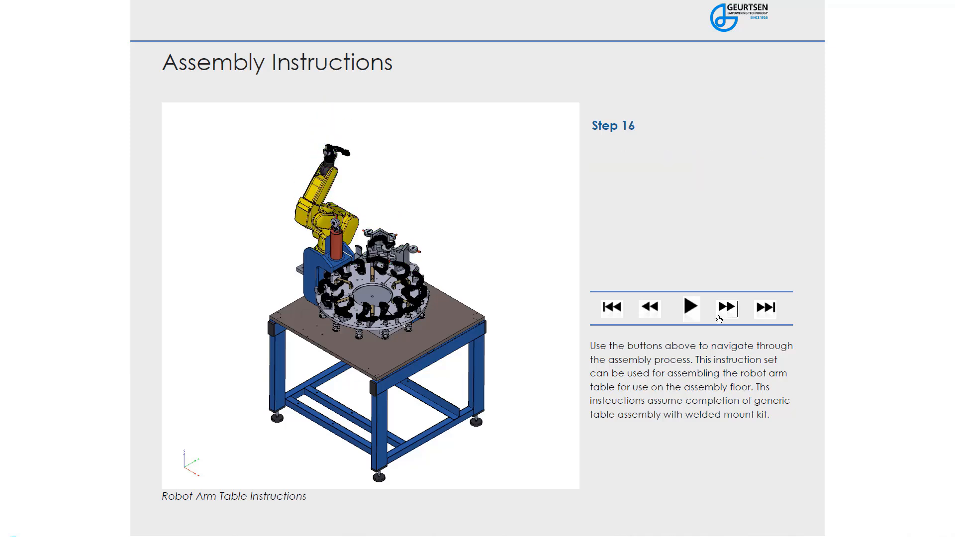
Step: Rotate the table model to view the installed robot arm and whole table
{"action": "mouse_move", "coordinate": [373, 314]}
{"action": "left_mouse_down"}
{"action": "mouse_move", "coordinate": [401, 362]}
{"action": "mouse_move", "coordinate": [368, 345]}
{"action": "left_mouse_up"}
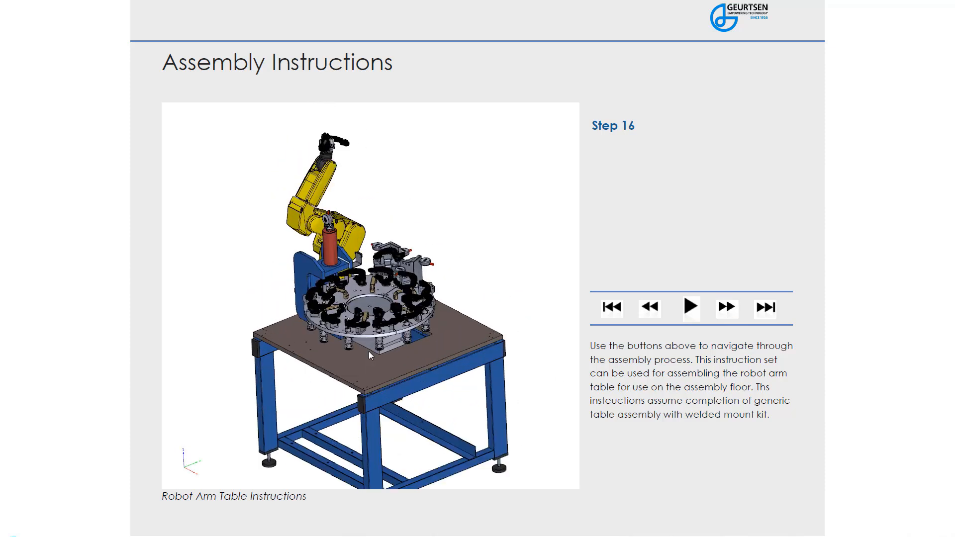
{"action": "scroll", "coordinate": [368, 345], "scroll_direction": "up", "scroll_amount": 3}
{"action": "left_click_drag", "start_coordinate": [372, 316], "coordinate": [385, 293]}
{"action": "scroll", "coordinate": [370, 313], "scroll_direction": "down", "scroll_amount": 5}
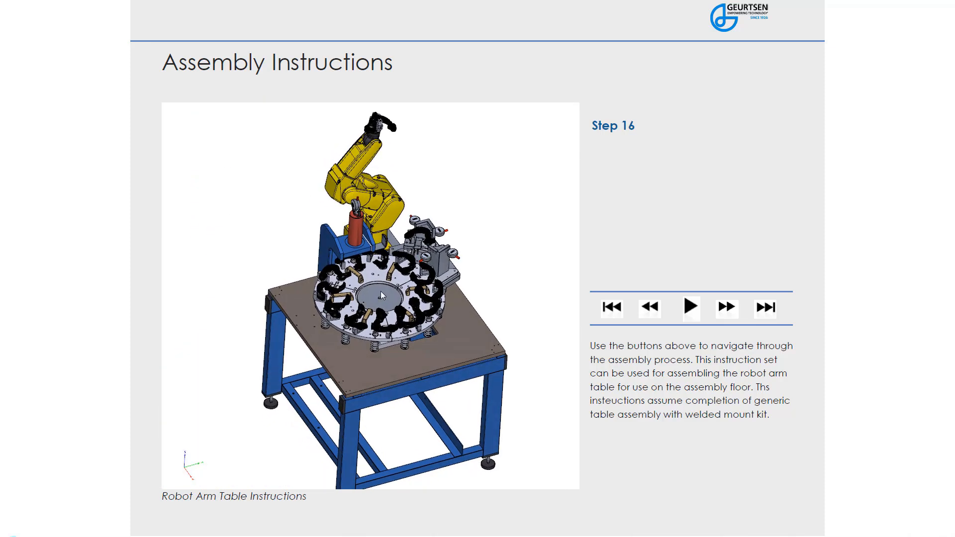